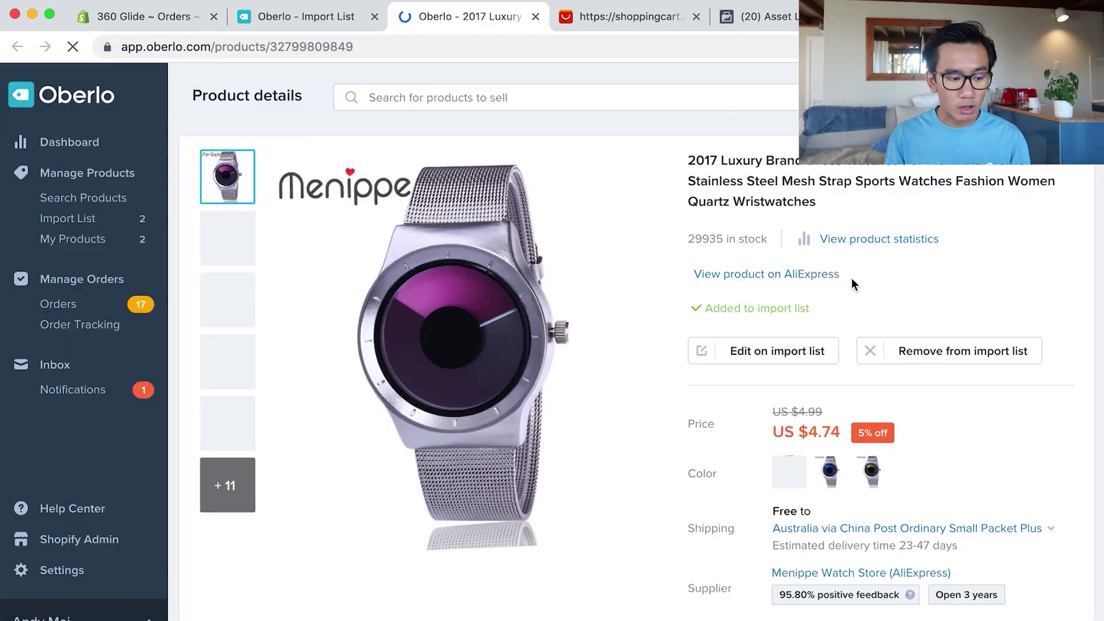
Open the Menippe watch's supplier listing on AliExpress from its Oberlo product details
{"action": "left_click", "coordinate": [771, 351]}
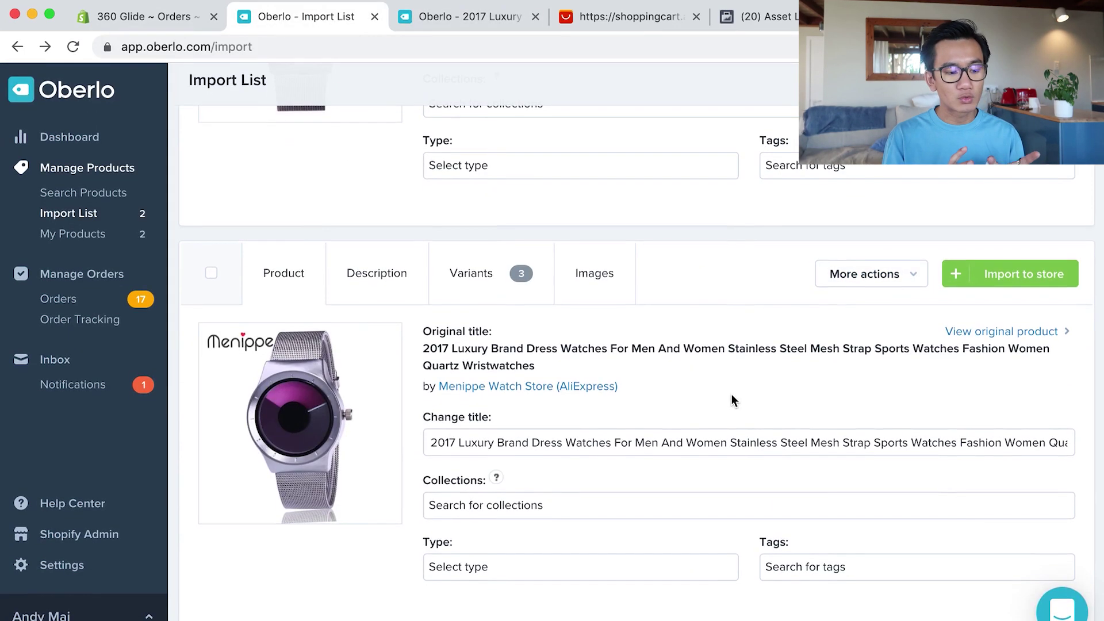
{"action": "left_click", "coordinate": [426, 18]}
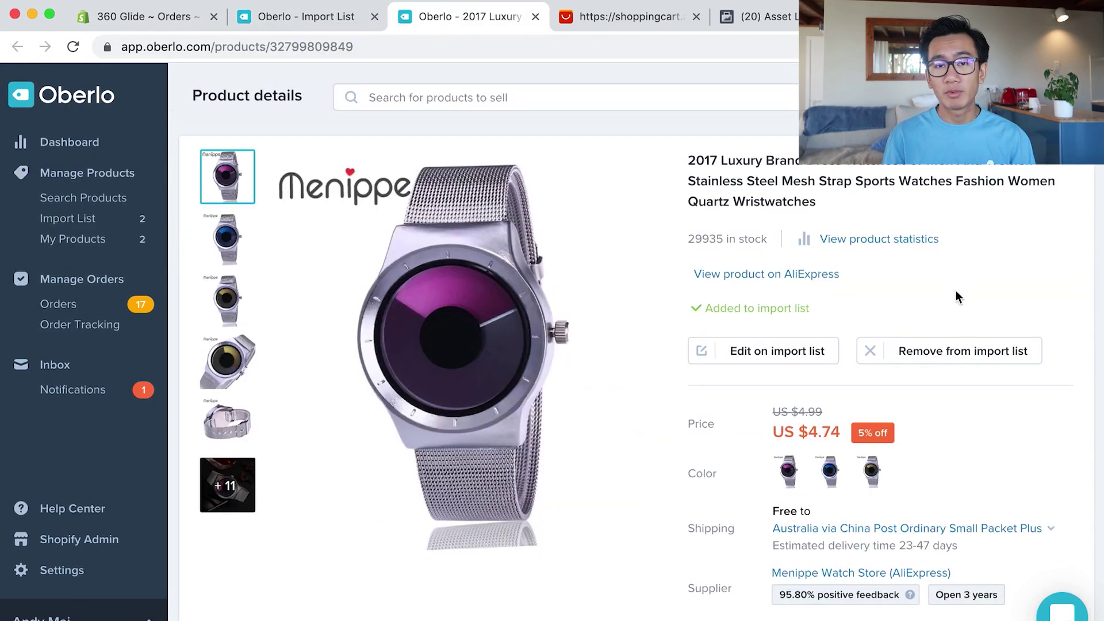
{"action": "scroll", "coordinate": [863, 448], "scroll_direction": "down", "scroll_amount": 2}
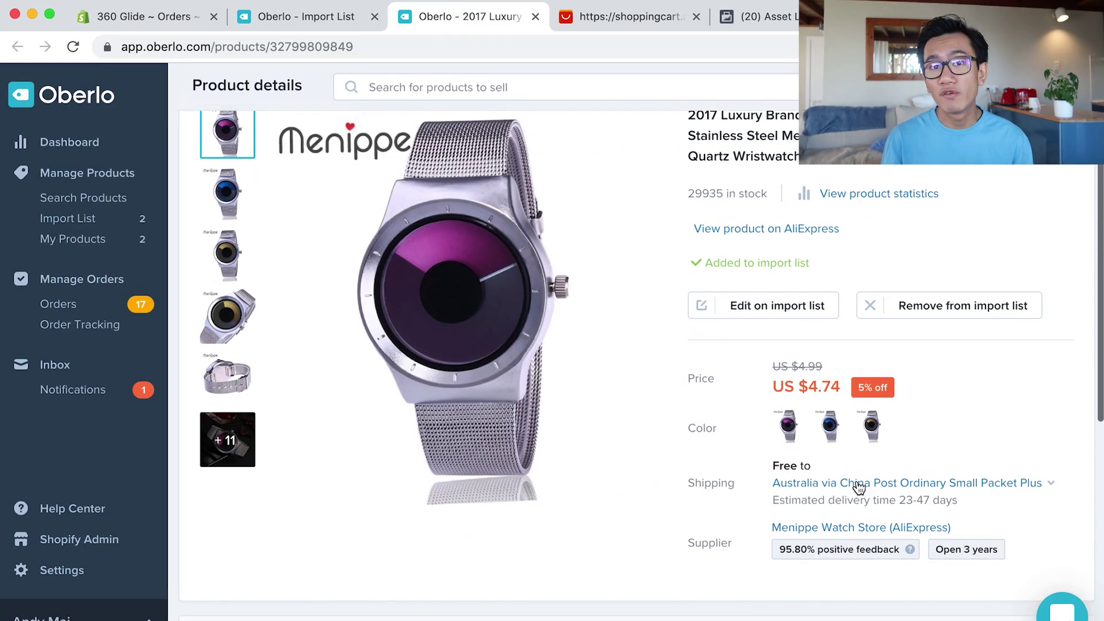
{"action": "scroll", "coordinate": [857, 481], "scroll_direction": "up", "scroll_amount": 2}
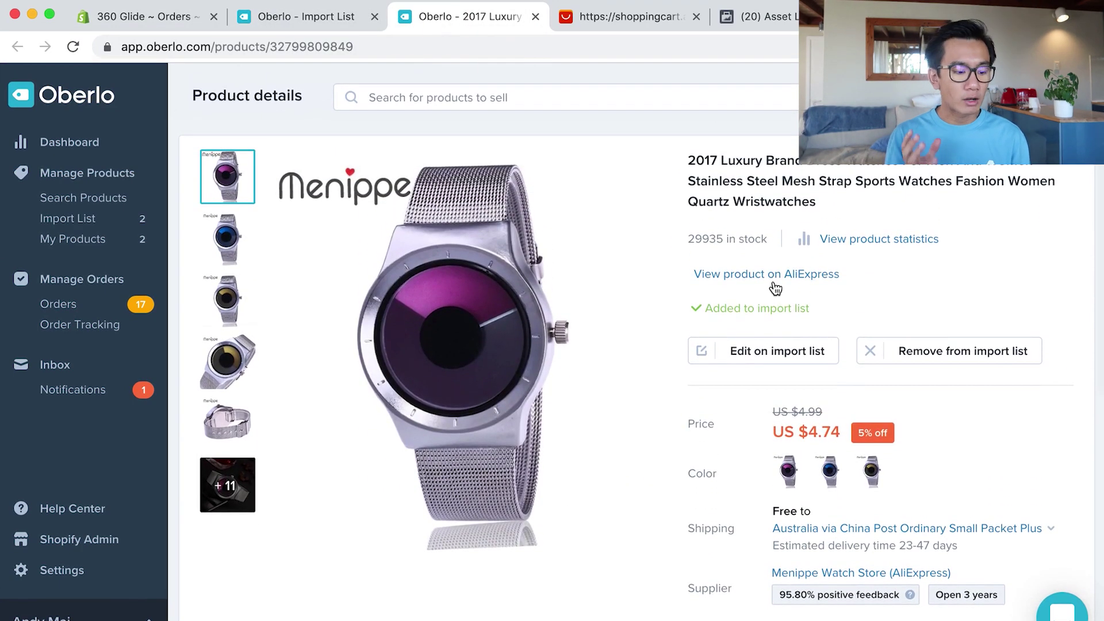
{"action": "left_click", "coordinate": [773, 276]}
{"action": "left_click", "coordinate": [468, 17]}
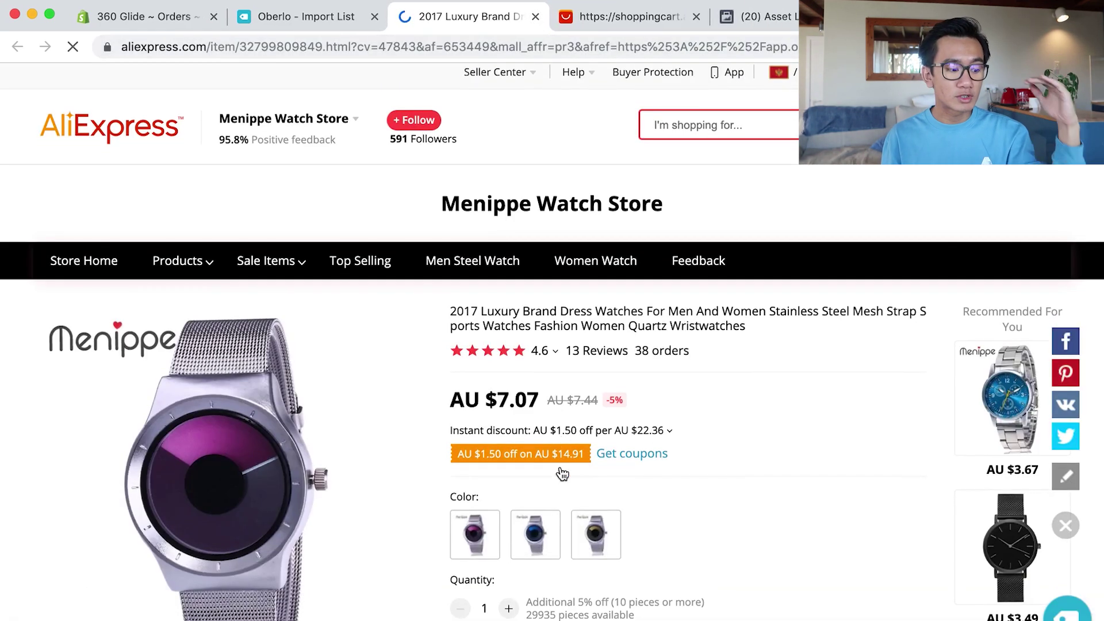
Set the listing's shipping destination to United States and apply the free SunYou Economic Air Mail method
{"action": "scroll", "coordinate": [567, 493], "scroll_direction": "down", "scroll_amount": 1}
{"action": "scroll", "coordinate": [684, 307], "scroll_direction": "down", "scroll_amount": 4}
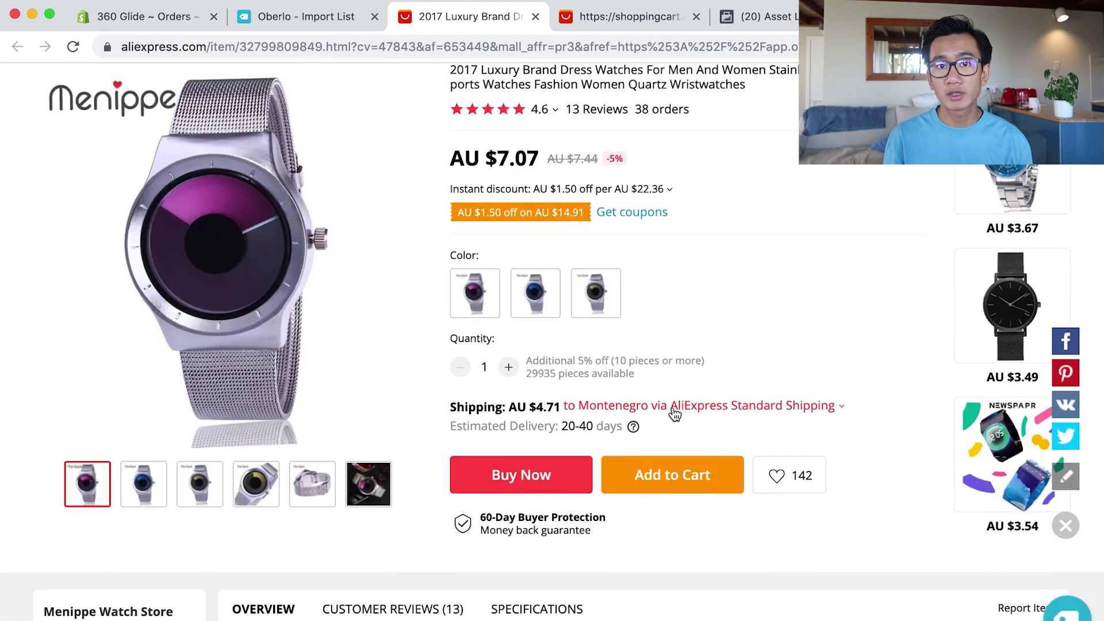
{"action": "left_click", "coordinate": [675, 418]}
{"action": "left_click", "coordinate": [399, 251]}
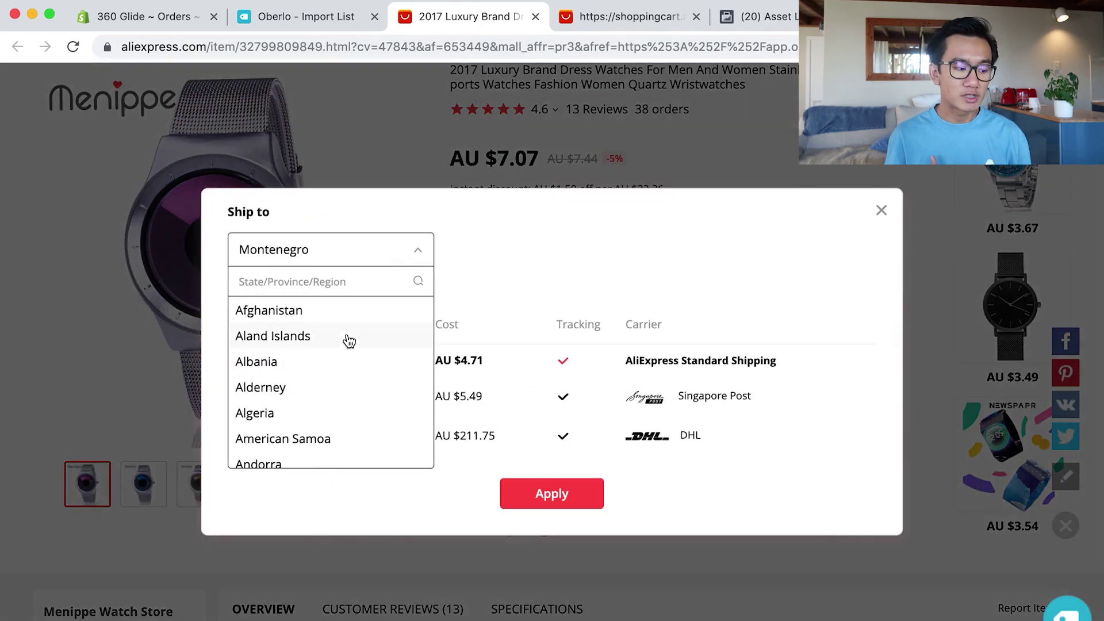
{"action": "type", "text": "uni"}
{"action": "left_click", "coordinate": [289, 362]}
{"action": "left_click", "coordinate": [332, 358]}
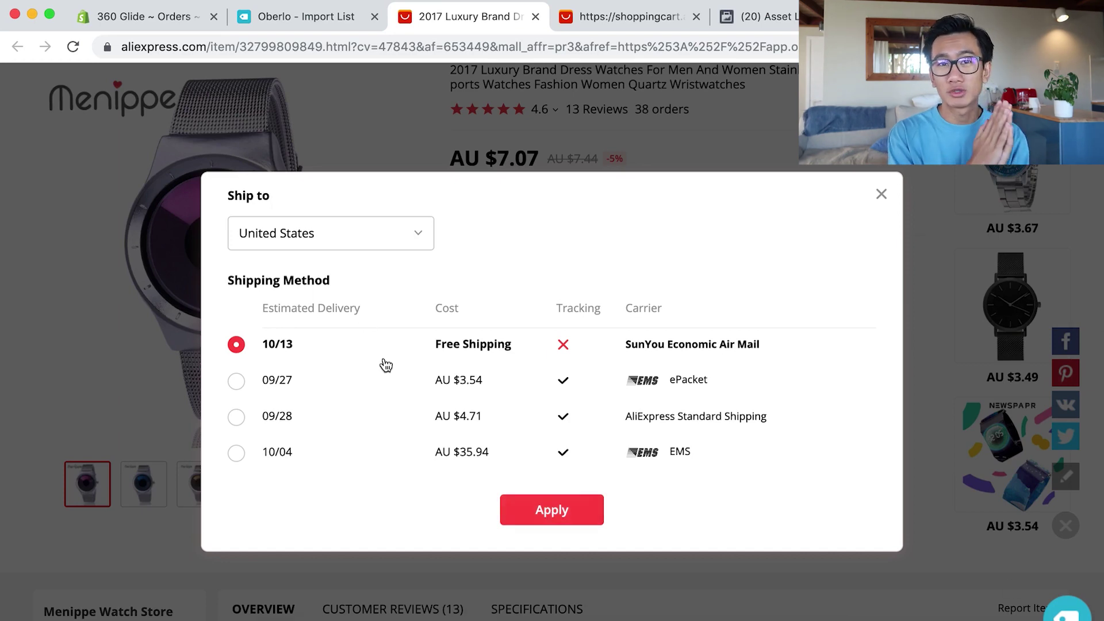
{"action": "left_click", "coordinate": [551, 510]}
{"action": "left_click", "coordinate": [522, 488]}
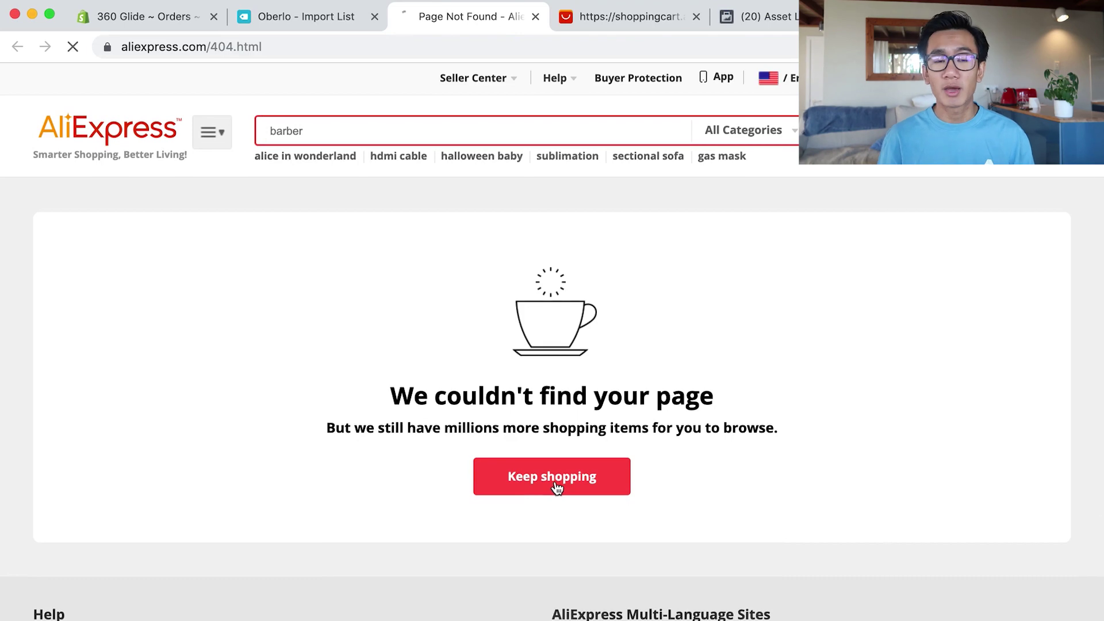
Reopen the Menippe watch's original AliExpress listing to check its shipping, and return to the Oberlo import list
{"action": "left_click", "coordinate": [338, 17]}
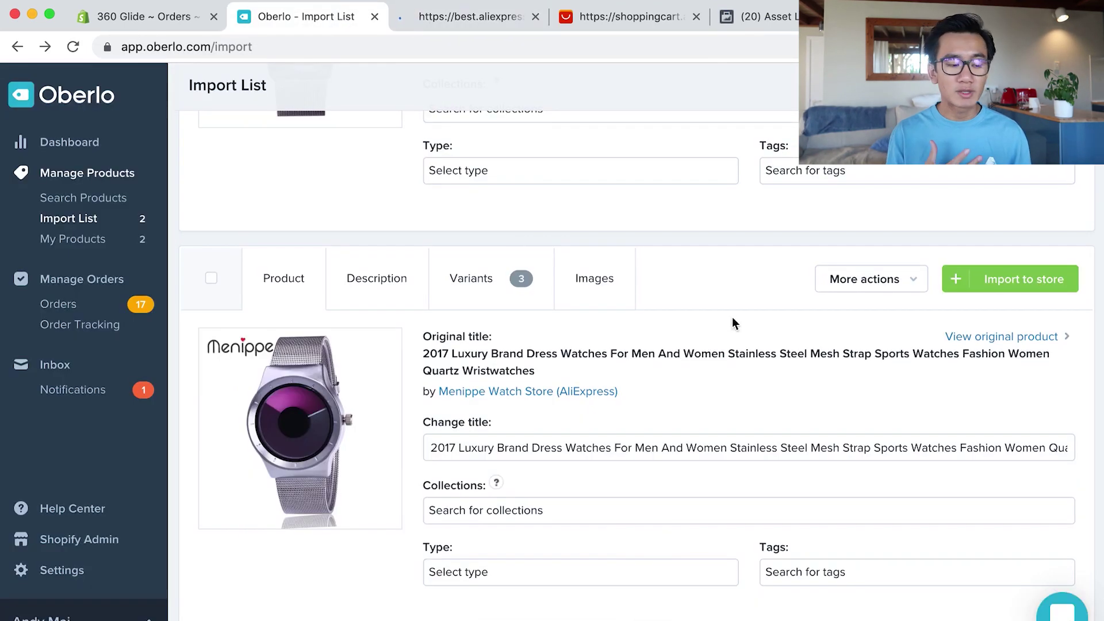
{"action": "left_click", "coordinate": [959, 338]}
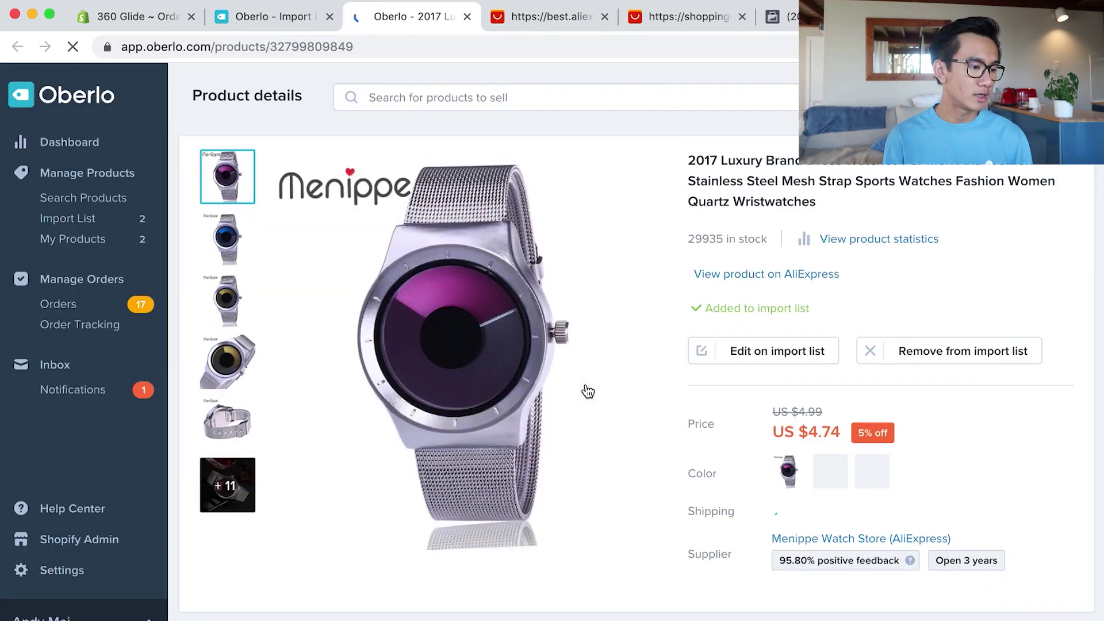
{"action": "left_click", "coordinate": [767, 277]}
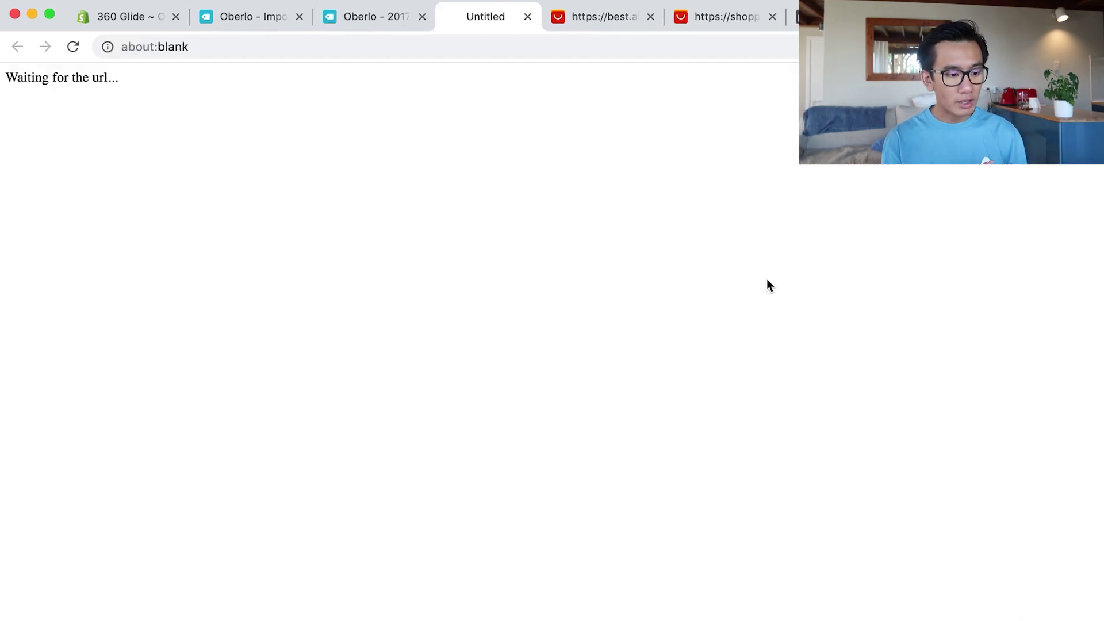
{"action": "scroll", "coordinate": [448, 471], "scroll_direction": "down", "scroll_amount": 5}
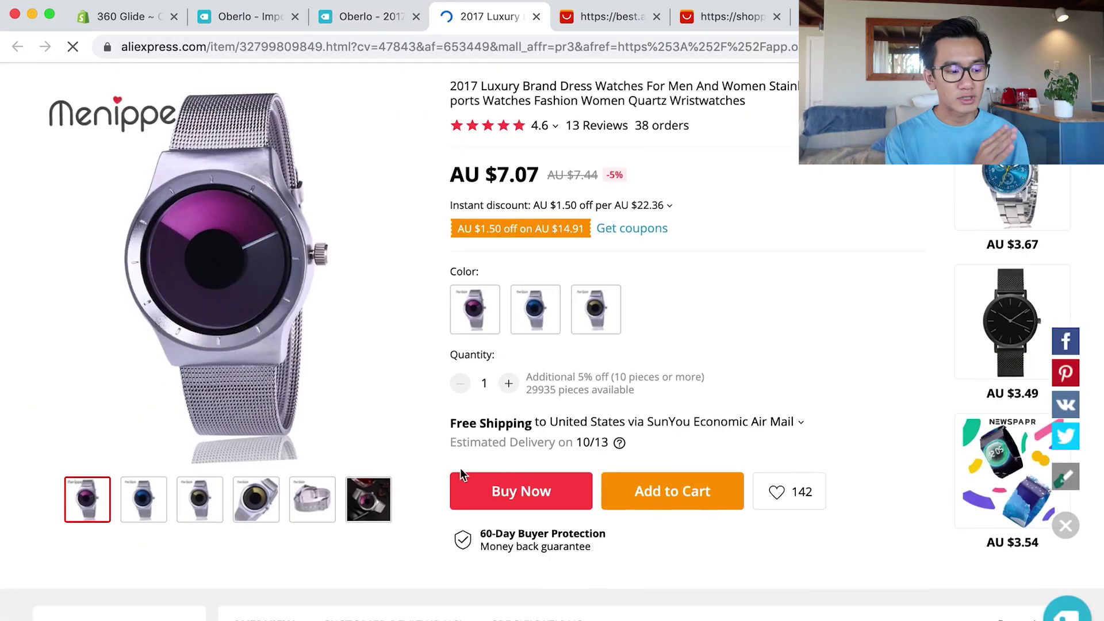
{"action": "left_click", "coordinate": [348, 21]}
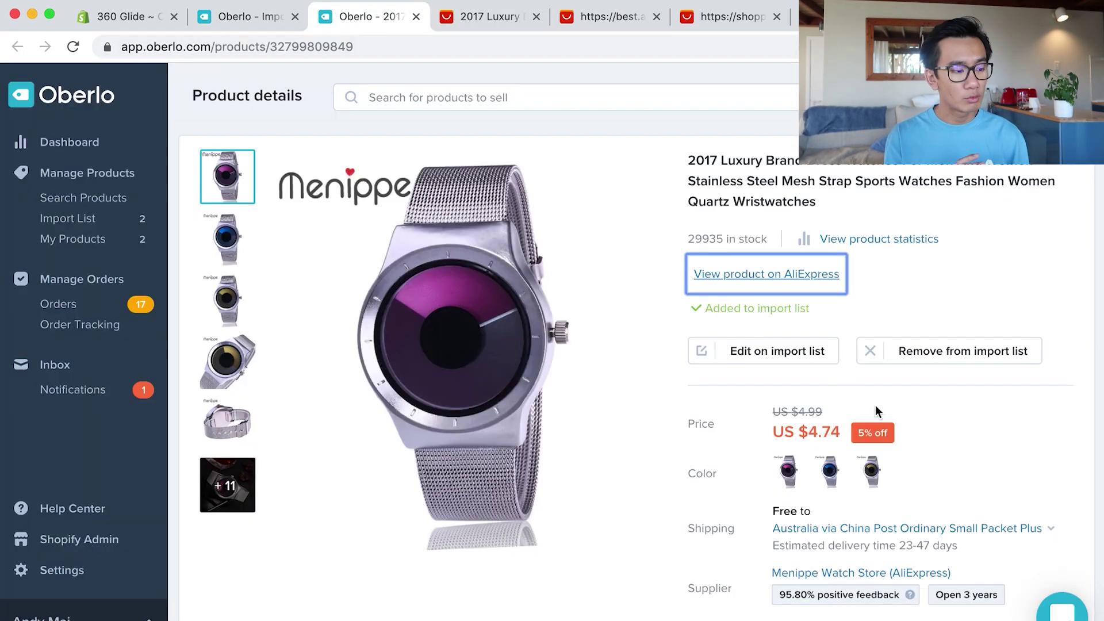
{"action": "key", "text": "ctrl+shift+Tab"}
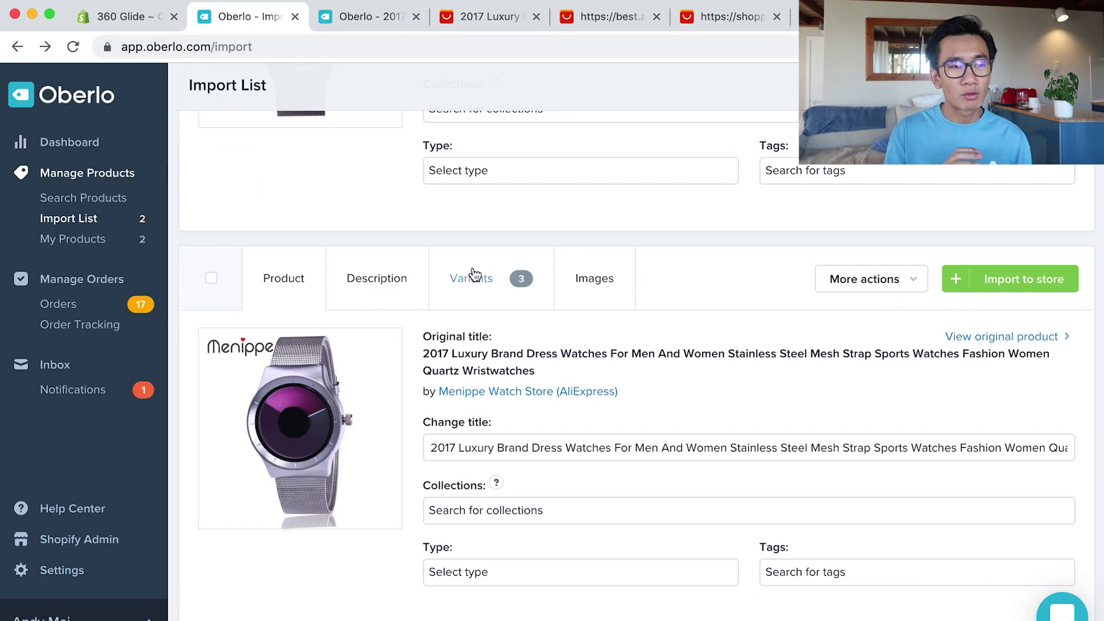
Select 360 Glide as the existing product to override with the Menippe watch, leaving title, description and image overrides off
{"action": "left_click", "coordinate": [913, 281]}
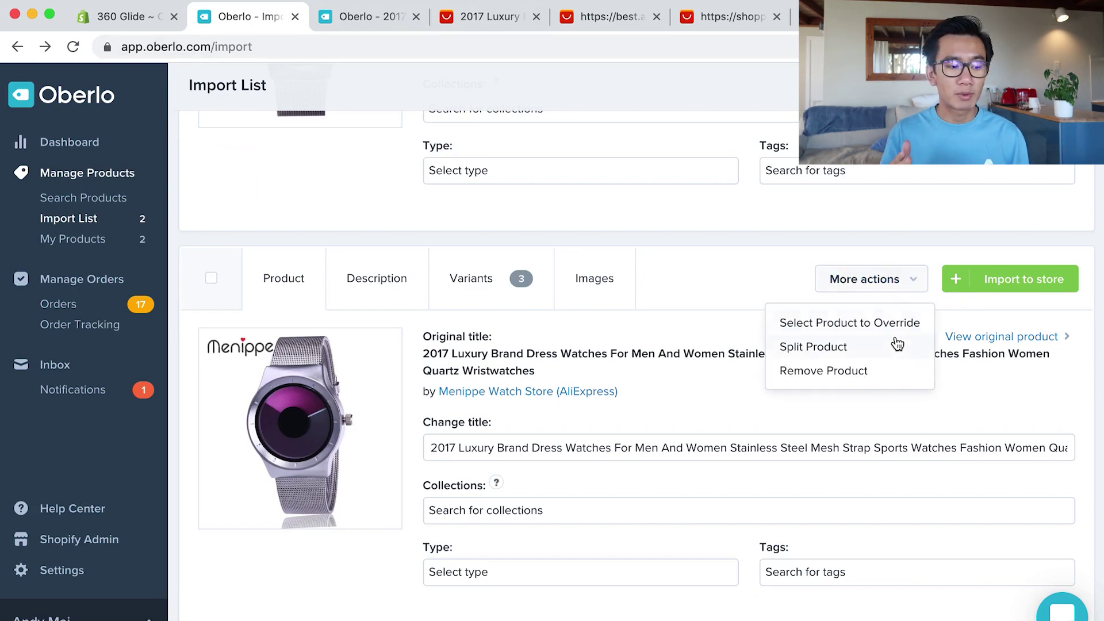
{"action": "left_click", "coordinate": [826, 328]}
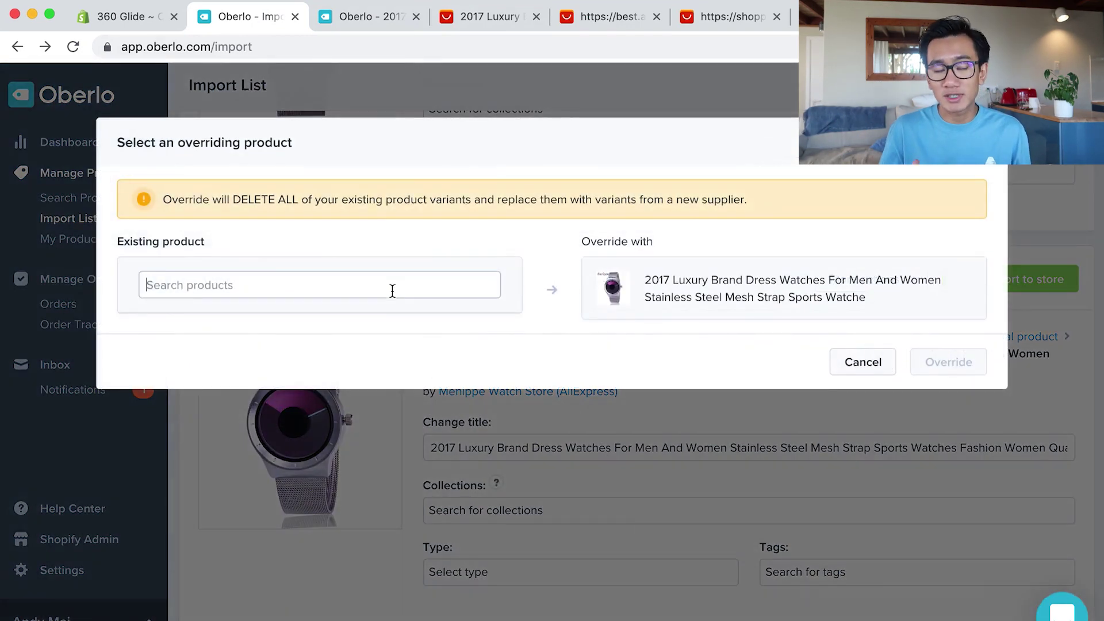
{"action": "type", "text": "360"}
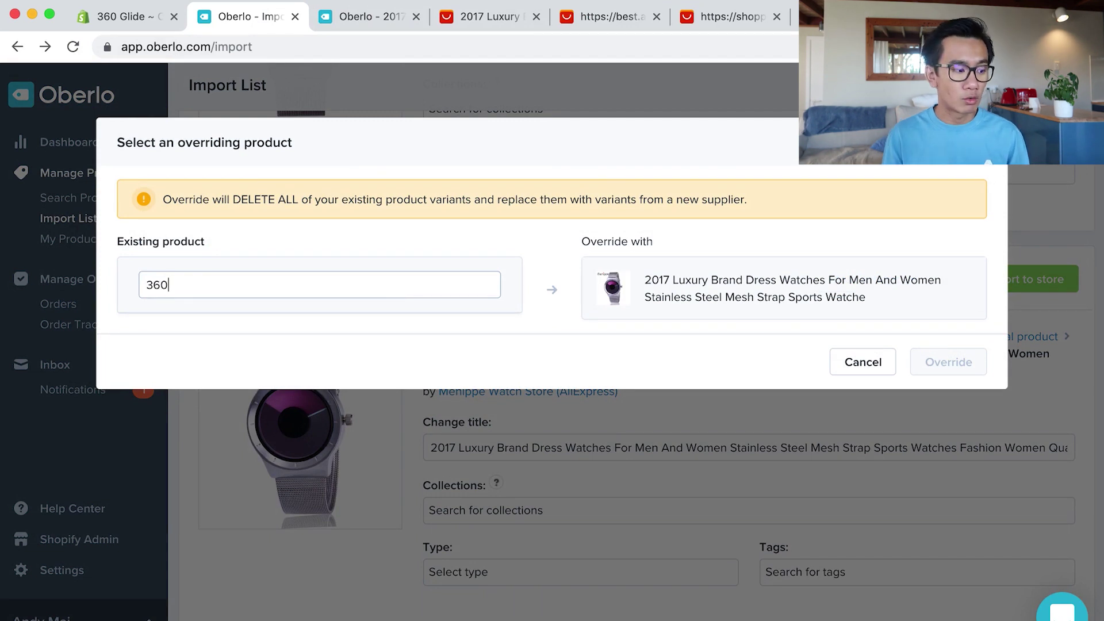
{"action": "left_click", "coordinate": [267, 327]}
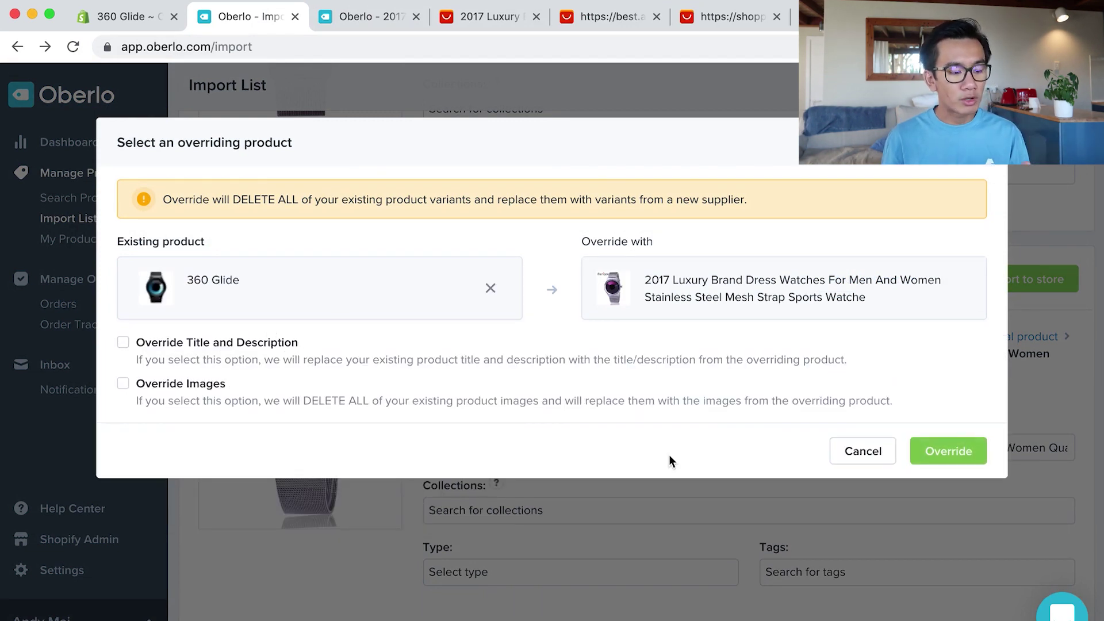
{"action": "left_click", "coordinate": [963, 455]}
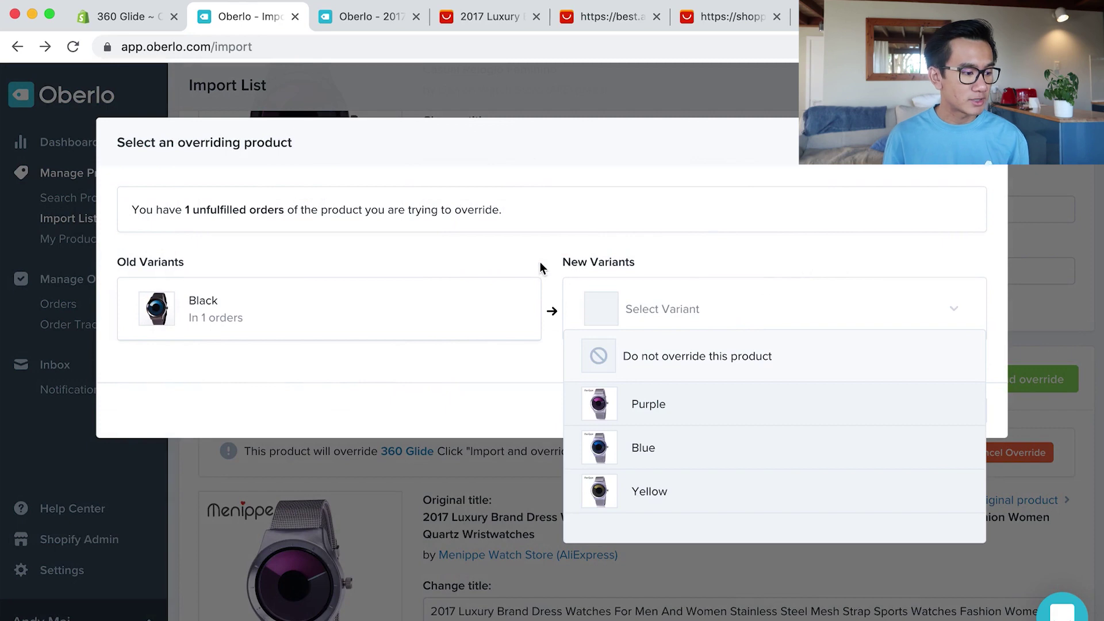
Import the Menippe watch and override 360 Glide, choosing not to override the old Black variant
{"action": "left_click", "coordinate": [705, 362]}
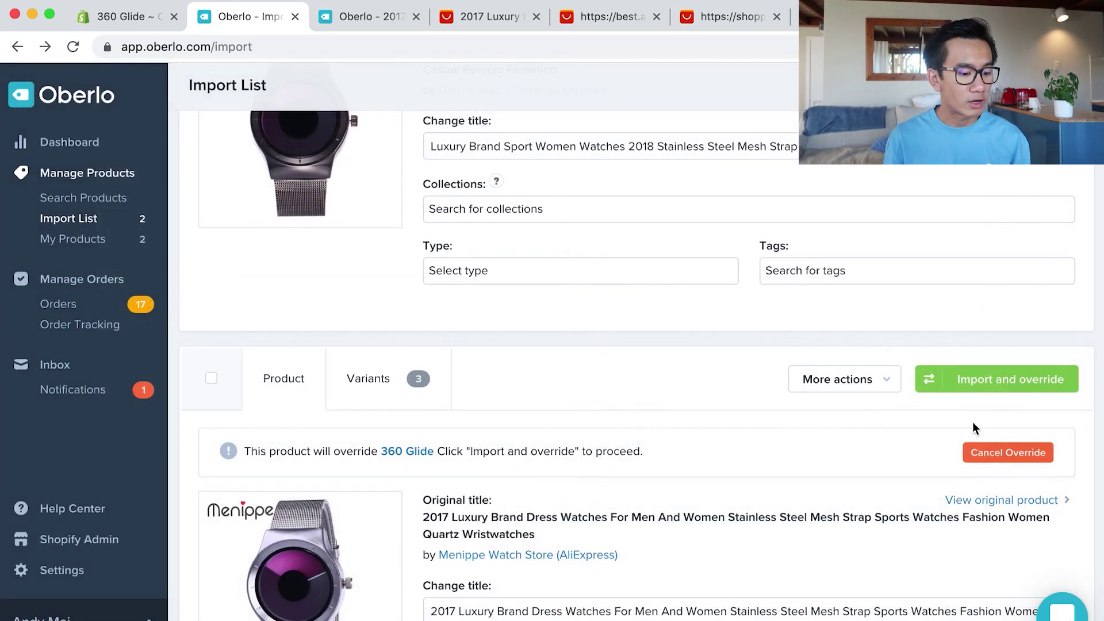
{"action": "left_click", "coordinate": [992, 379]}
{"action": "left_click", "coordinate": [726, 329]}
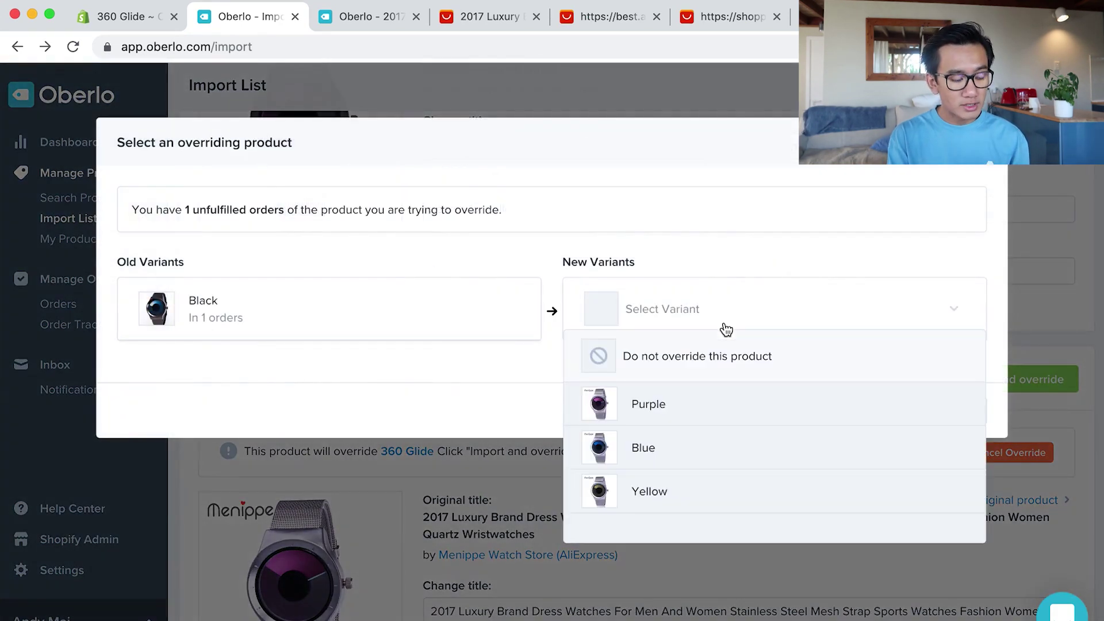
{"action": "left_click", "coordinate": [693, 358]}
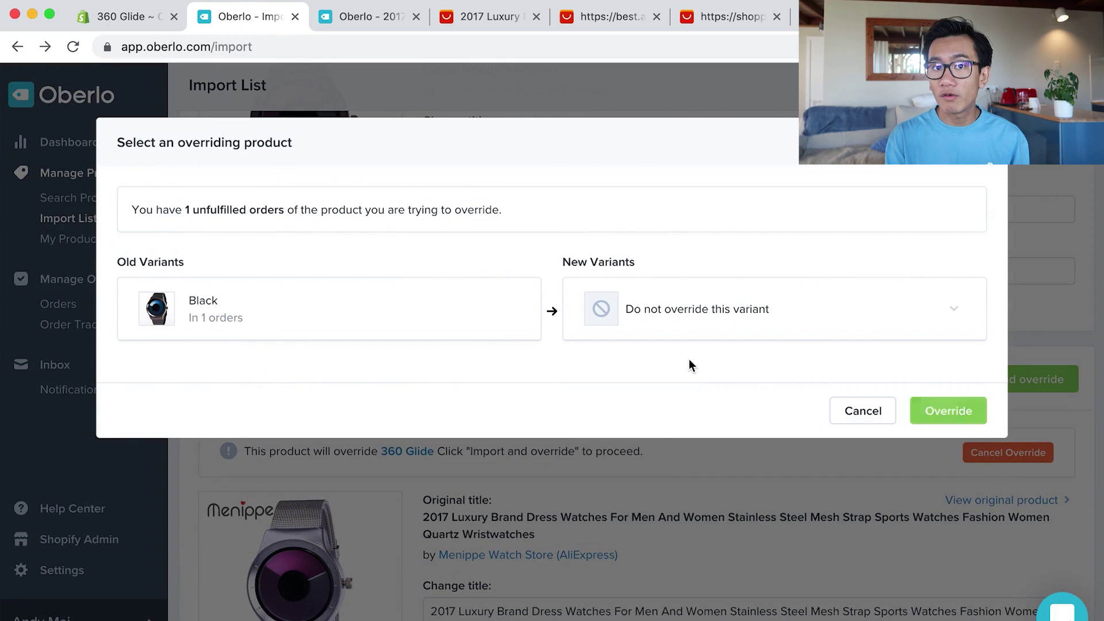
{"action": "left_click", "coordinate": [954, 413]}
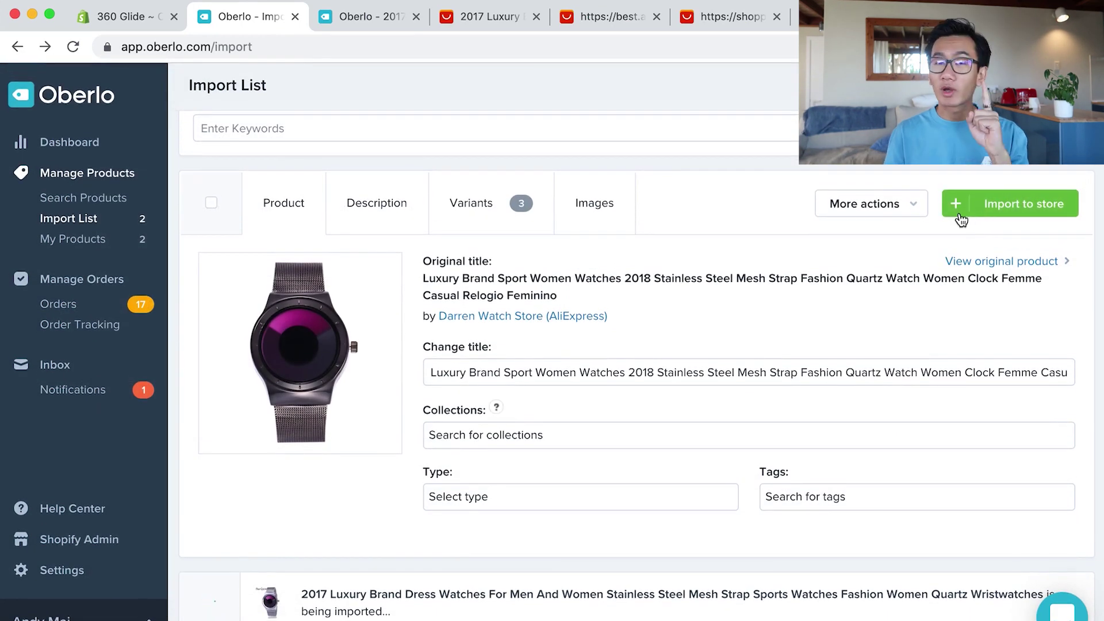
Override 360 Glide with the Luxury Brand Sport Women Watches 2018 product, leaving title, description and image overrides off
{"action": "left_click", "coordinate": [902, 205]}
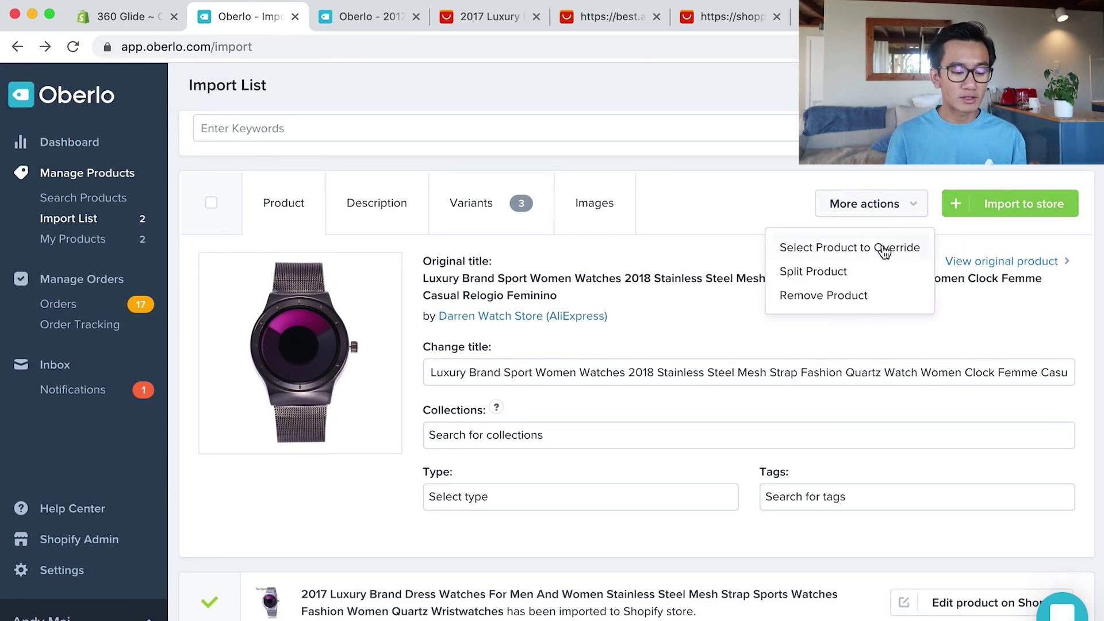
{"action": "left_click", "coordinate": [873, 248]}
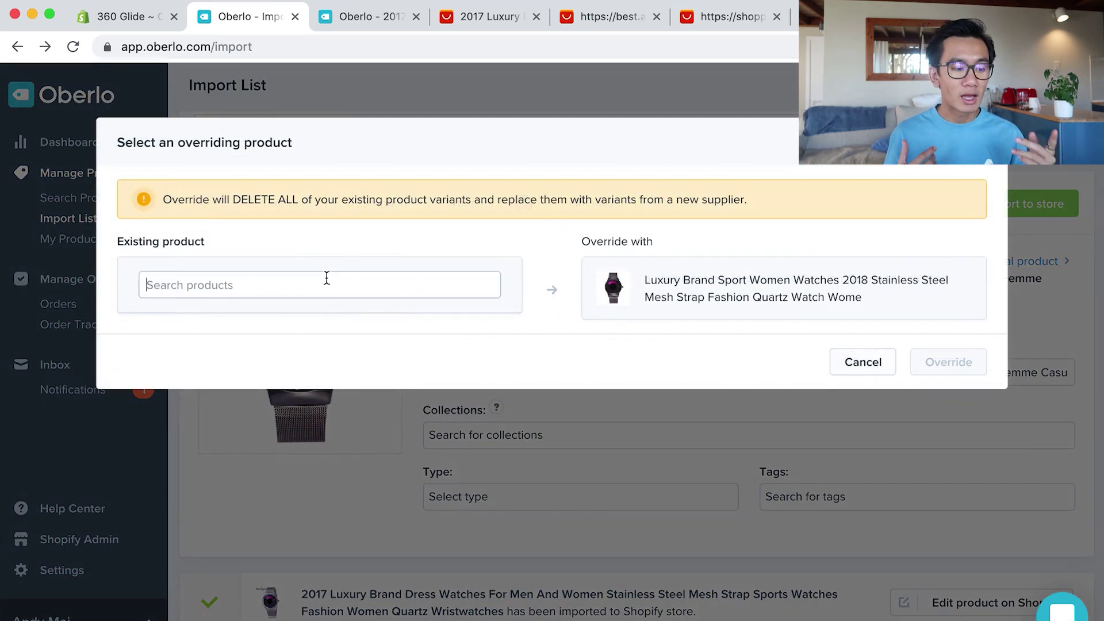
{"action": "left_click", "coordinate": [326, 284]}
{"action": "type", "text": "360"}
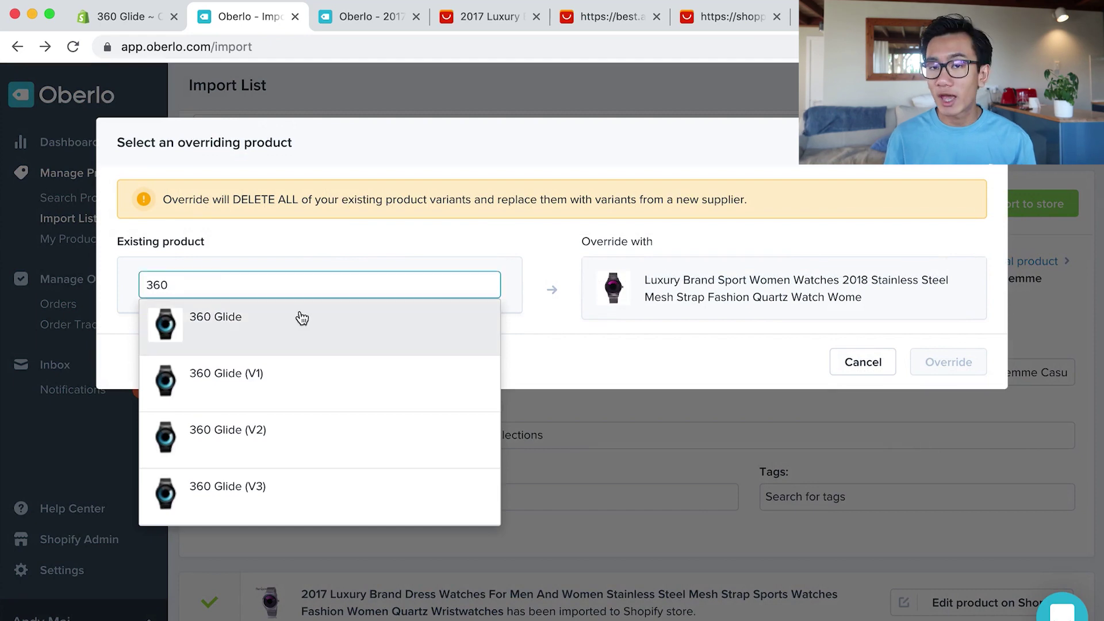
{"action": "left_click", "coordinate": [299, 315]}
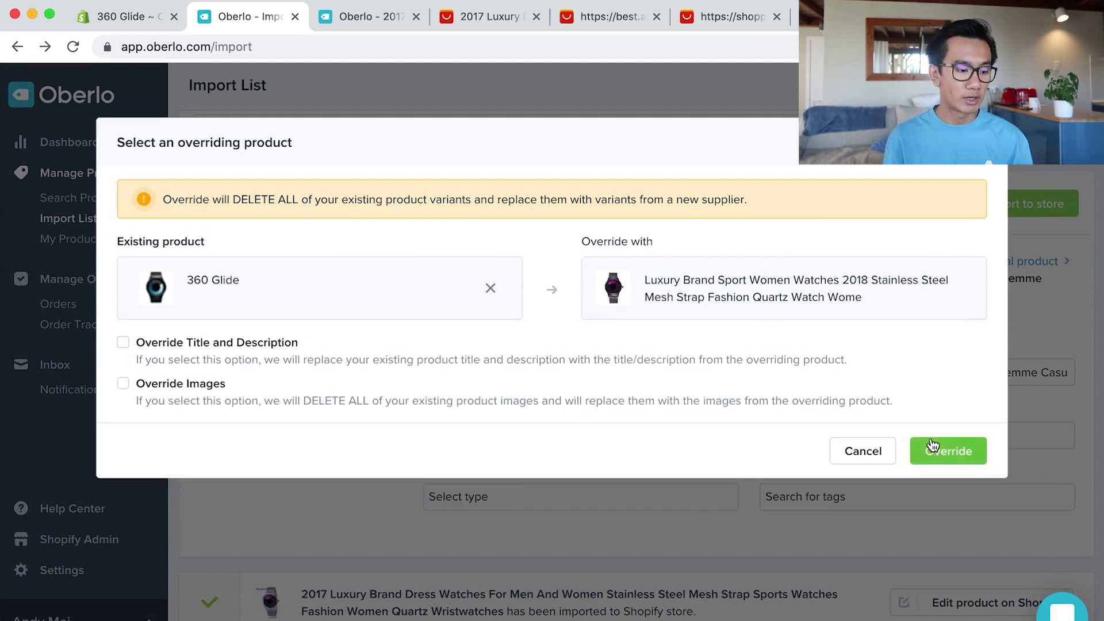
{"action": "left_click", "coordinate": [946, 452]}
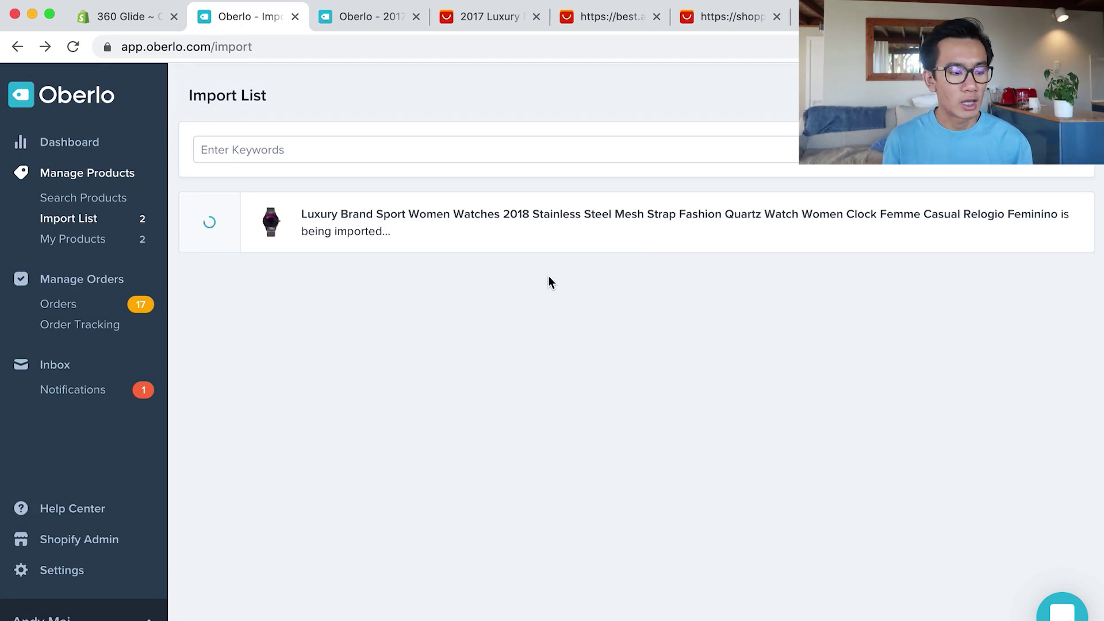
Open the Luxury Brand Sport watch's details in My Products and go to its product page in Shopify
{"action": "left_click", "coordinate": [108, 248]}
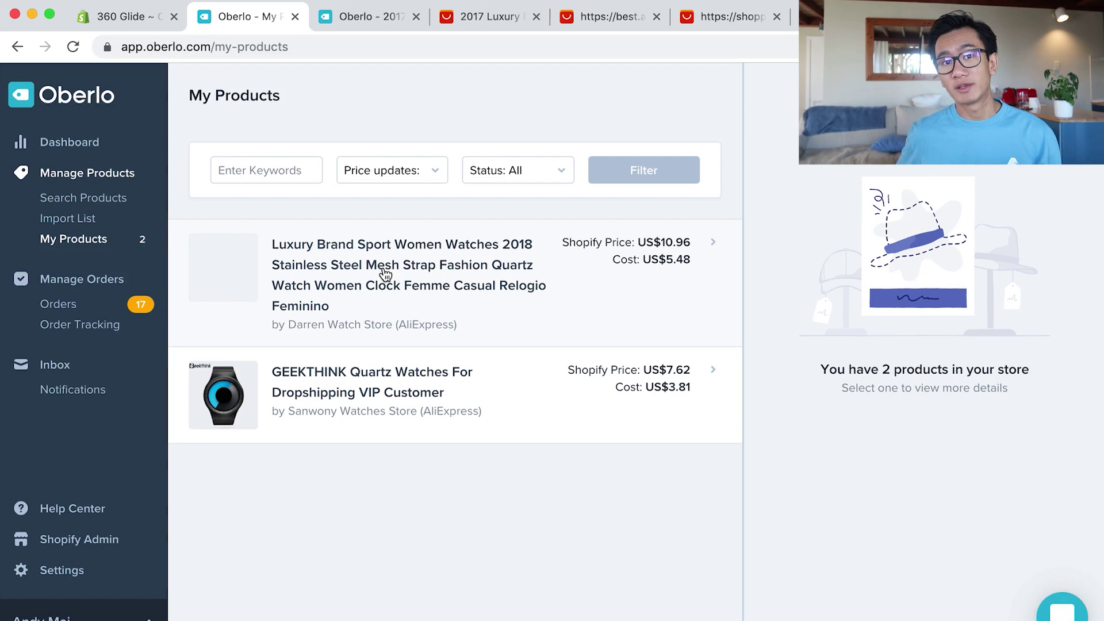
{"action": "left_click", "coordinate": [385, 274]}
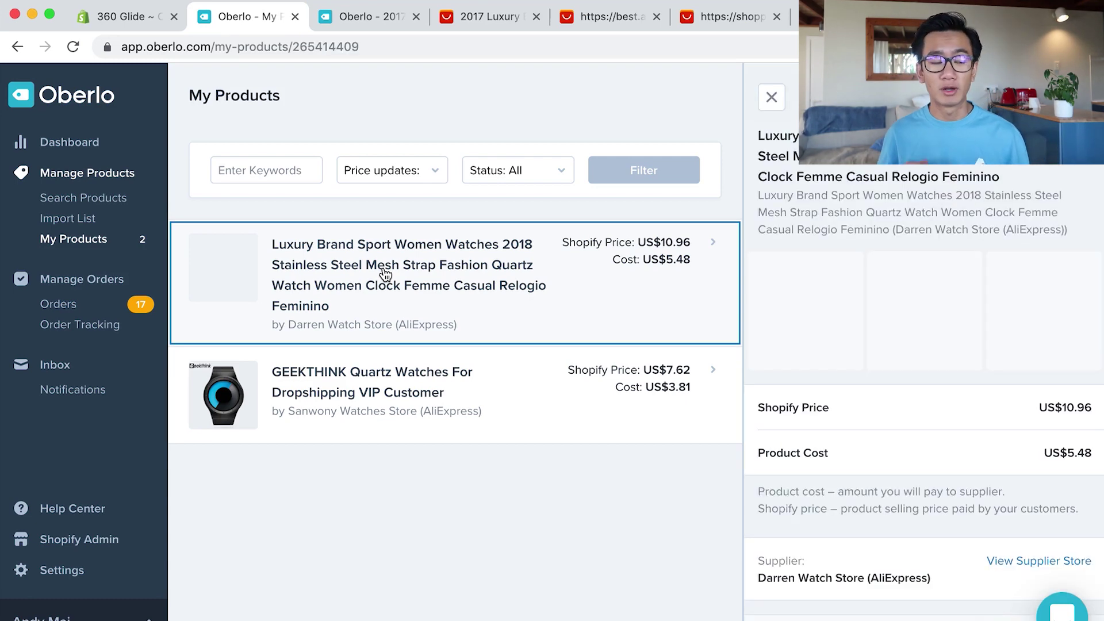
{"action": "scroll", "coordinate": [914, 421], "scroll_direction": "down", "scroll_amount": 5}
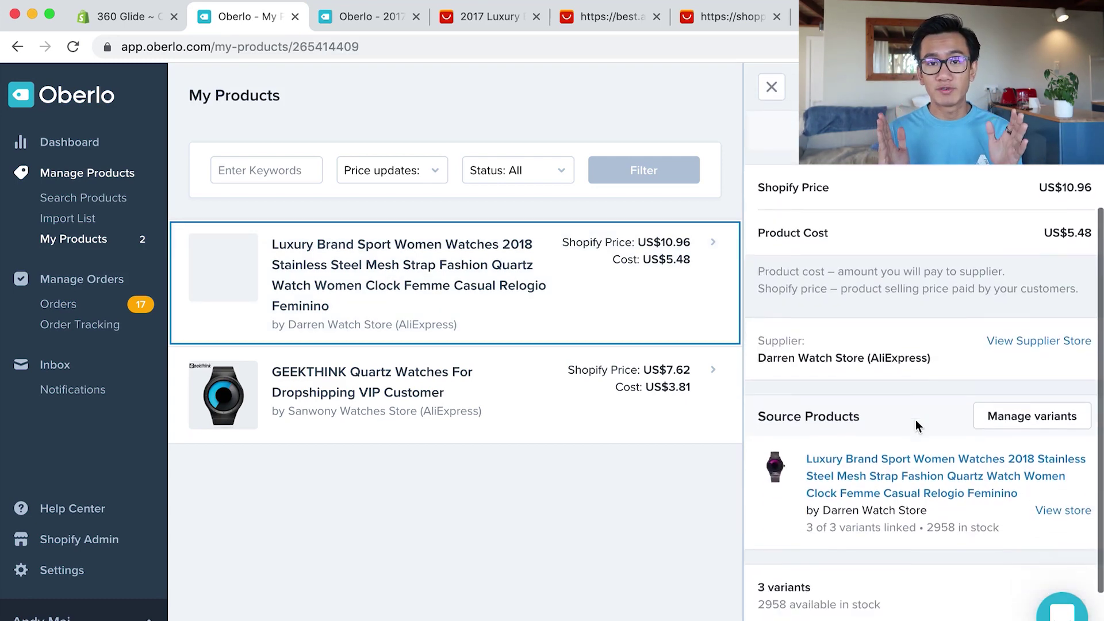
{"action": "scroll", "coordinate": [916, 426], "scroll_direction": "down", "scroll_amount": 1}
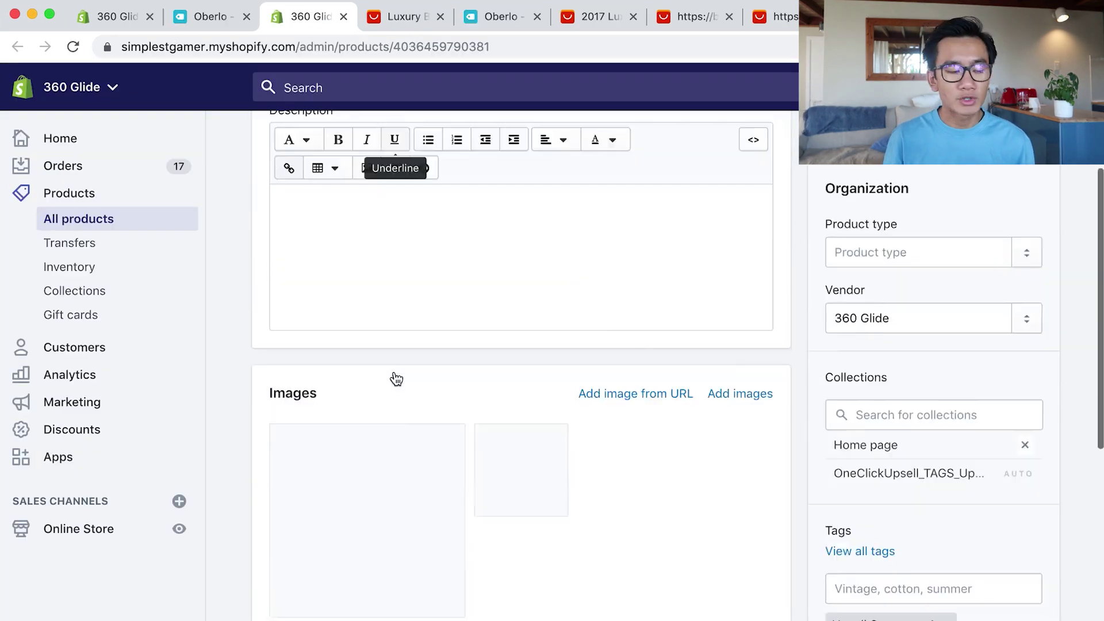
Delete the purple and yellow variants from the 360 Glide product
{"action": "scroll", "coordinate": [584, 397], "scroll_direction": "down", "scroll_amount": 10}
{"action": "left_click", "coordinate": [753, 393]}
{"action": "key", "text": "Return"}
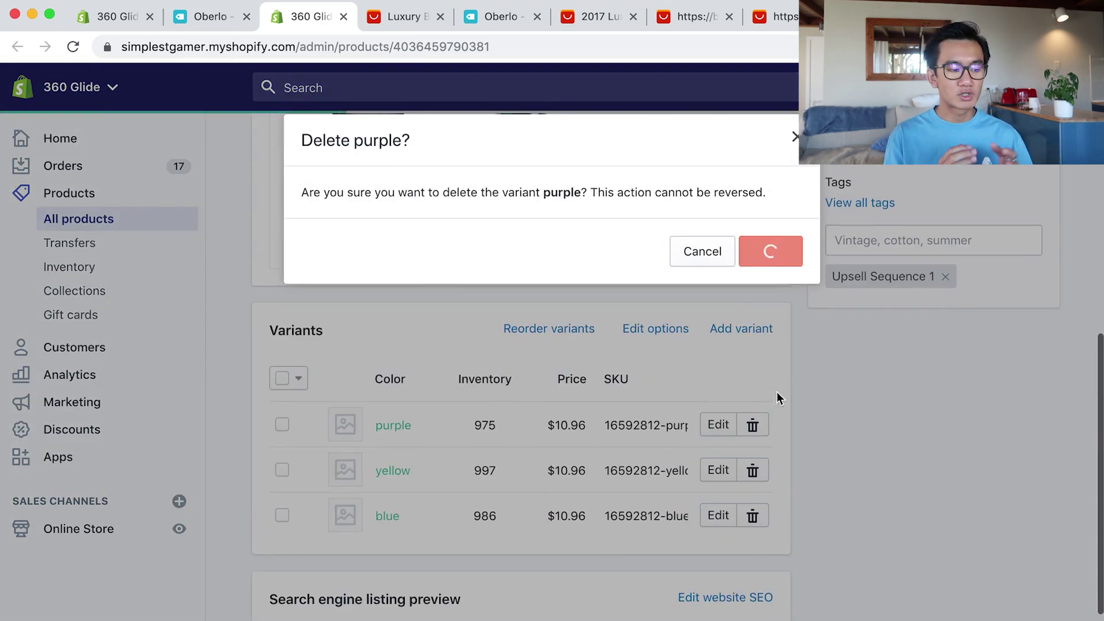
{"action": "left_click", "coordinate": [752, 425]}
{"action": "left_click", "coordinate": [767, 251]}
Rename the remaining blue variant's color to Black, set its price to $19.99 and save the product
{"action": "double_click", "coordinate": [404, 428]}
{"action": "type", "text": "Black"}
{"action": "key", "text": "Tab"}
{"action": "key", "text": "Tab"}
{"action": "type", "text": "19.99"}
{"action": "key", "text": "Return"}
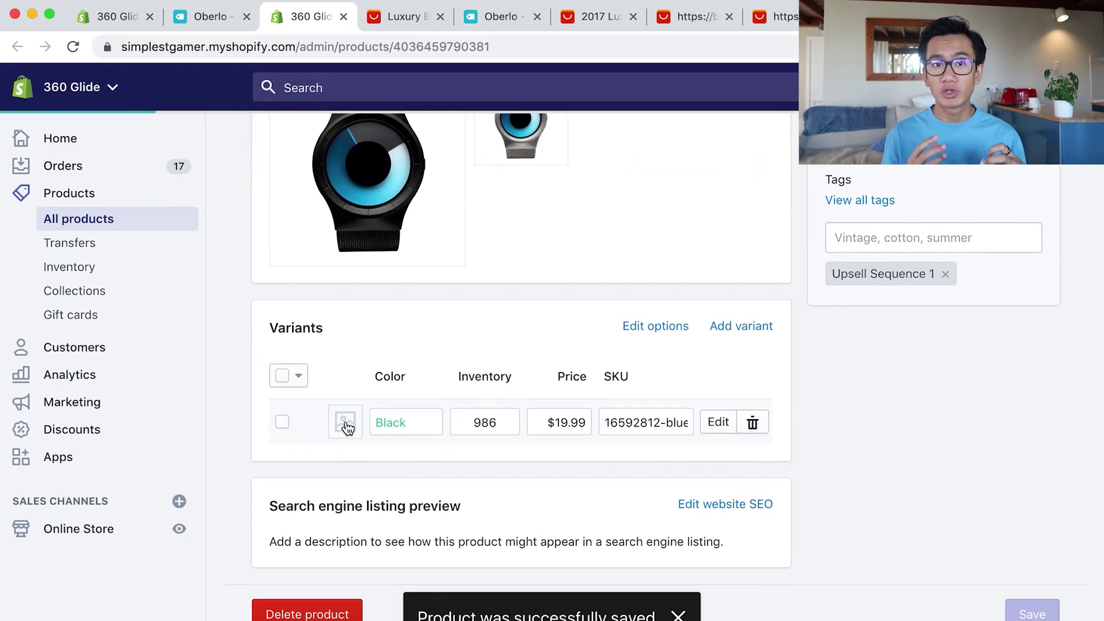
Assign the black watch image to the Black variant and open the variant management of 360 Glide in Oberlo
{"action": "left_click", "coordinate": [345, 423]}
{"action": "left_click", "coordinate": [774, 320]}
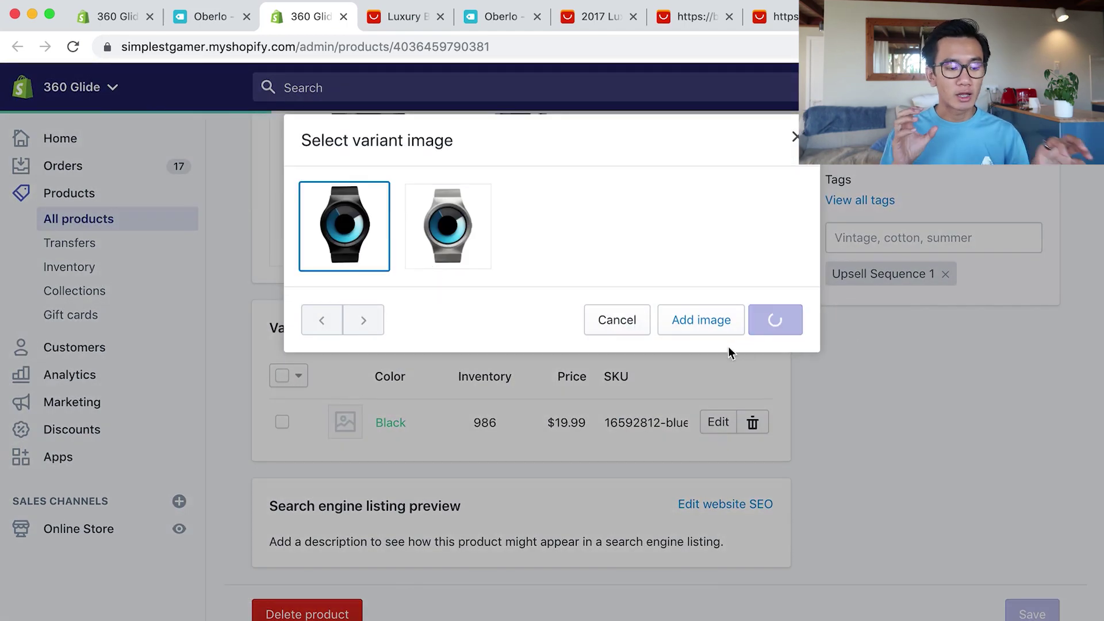
{"action": "left_click", "coordinate": [210, 16]}
{"action": "scroll", "coordinate": [1006, 413], "scroll_direction": "down", "scroll_amount": 4}
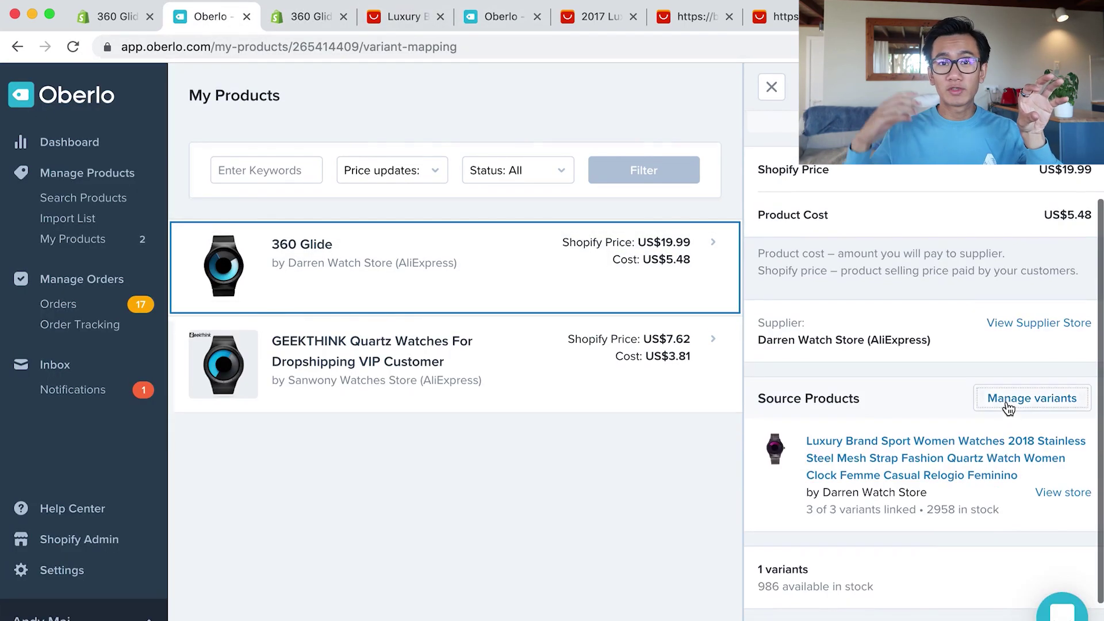
{"action": "left_click", "coordinate": [1007, 400]}
Refresh the Shopify product page and copy the AliExpress link of the 2017 Luxury Brand Dress watch found in Oberlo
{"action": "left_click", "coordinate": [326, 18]}
{"action": "key", "text": "super+r"}
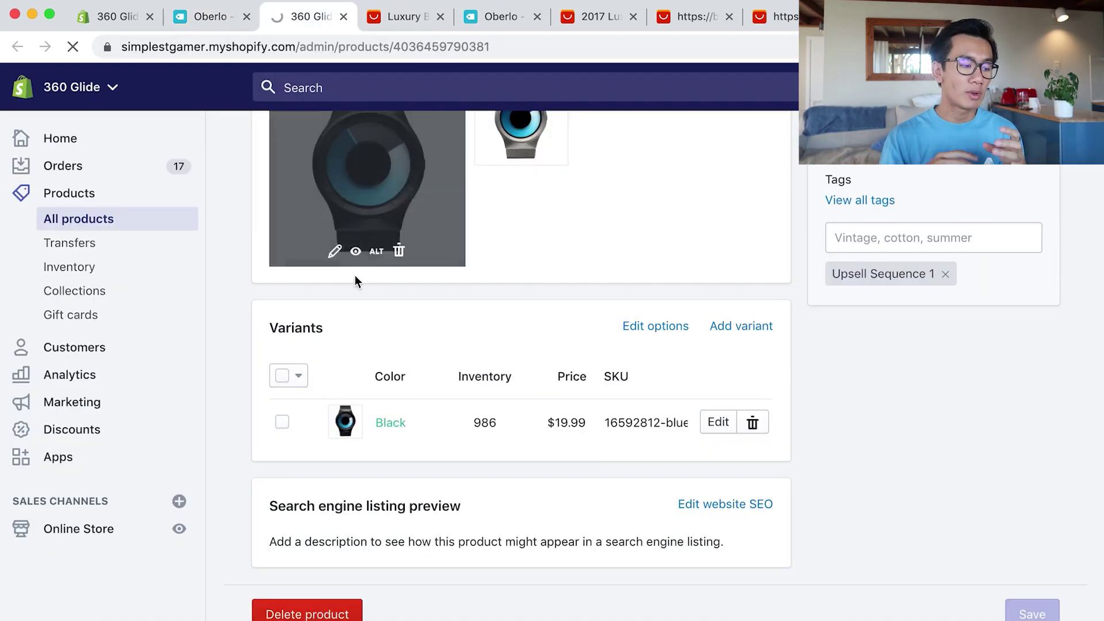
{"action": "left_click", "coordinate": [194, 17]}
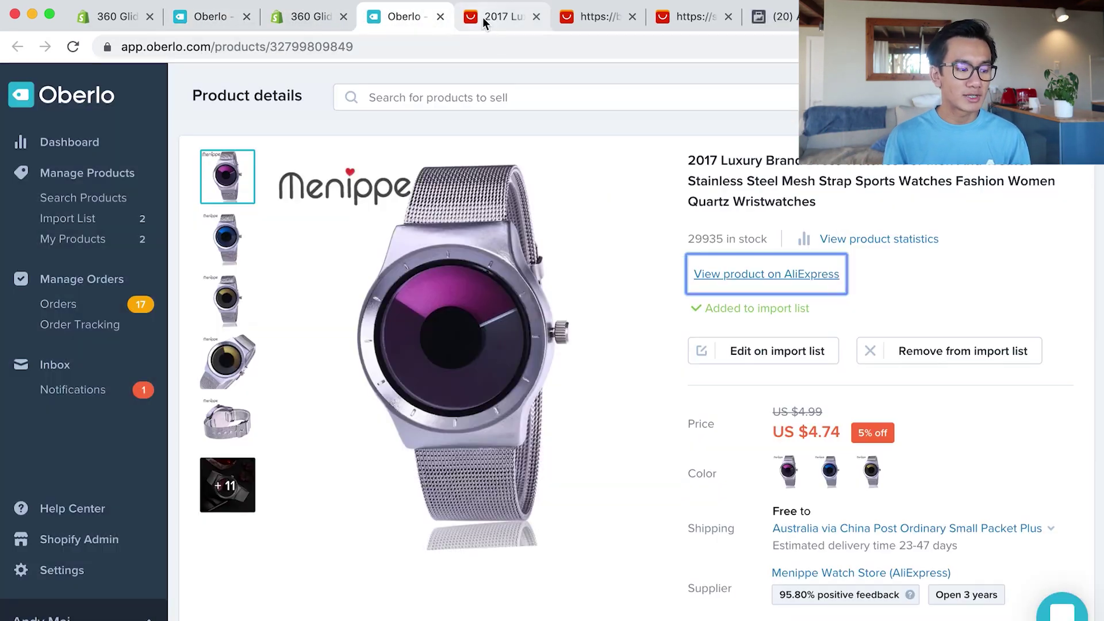
{"action": "left_click", "coordinate": [749, 274]}
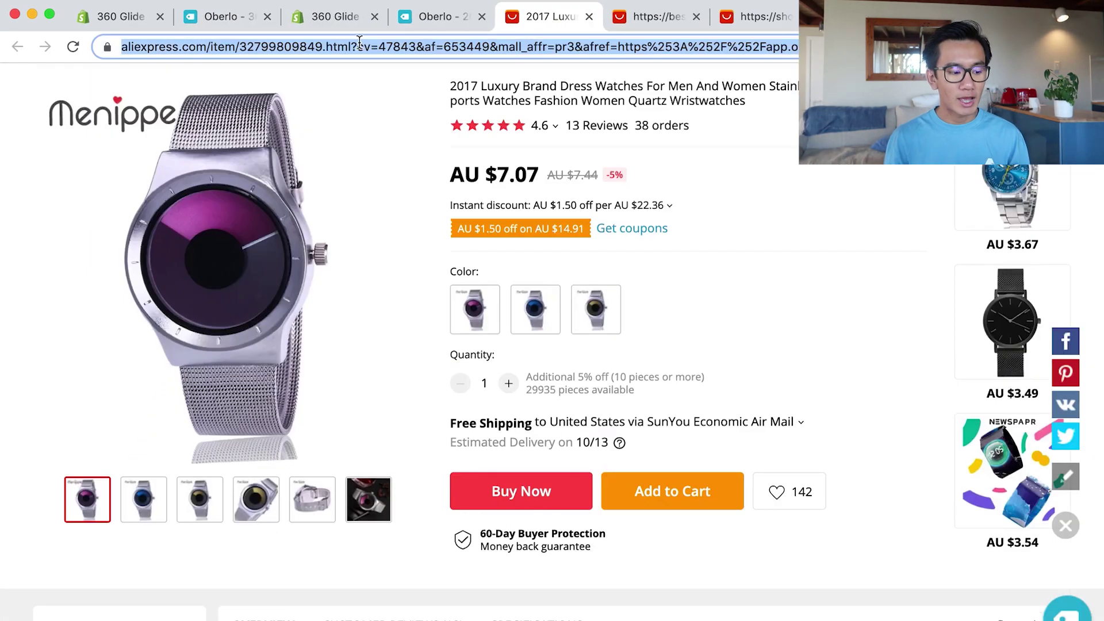
{"action": "key", "text": "super+w"}
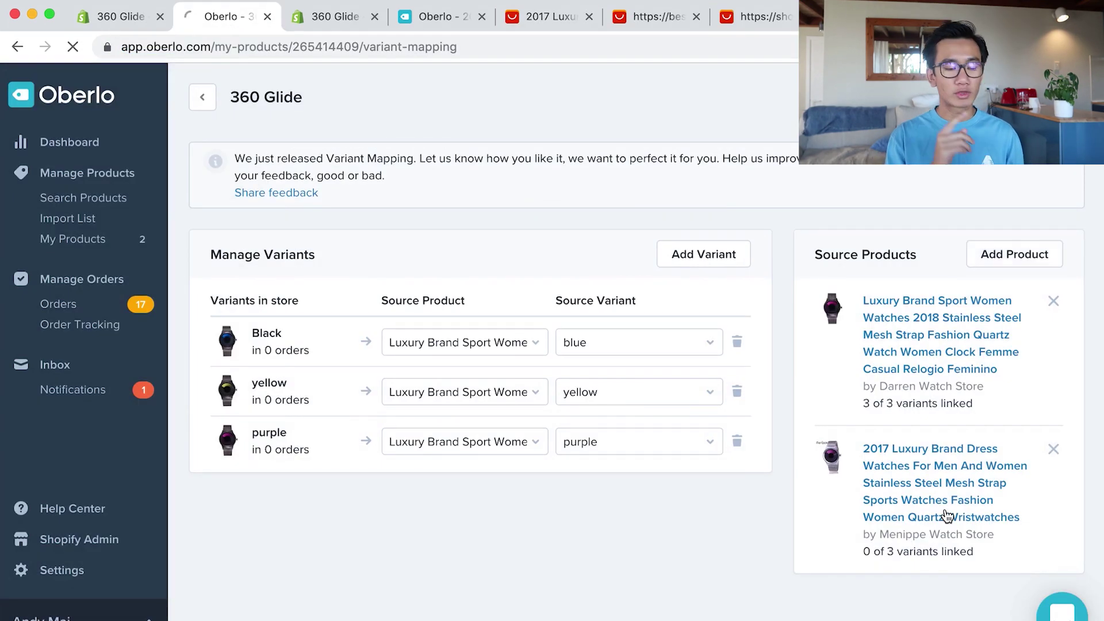
{"action": "left_click", "coordinate": [948, 517]}
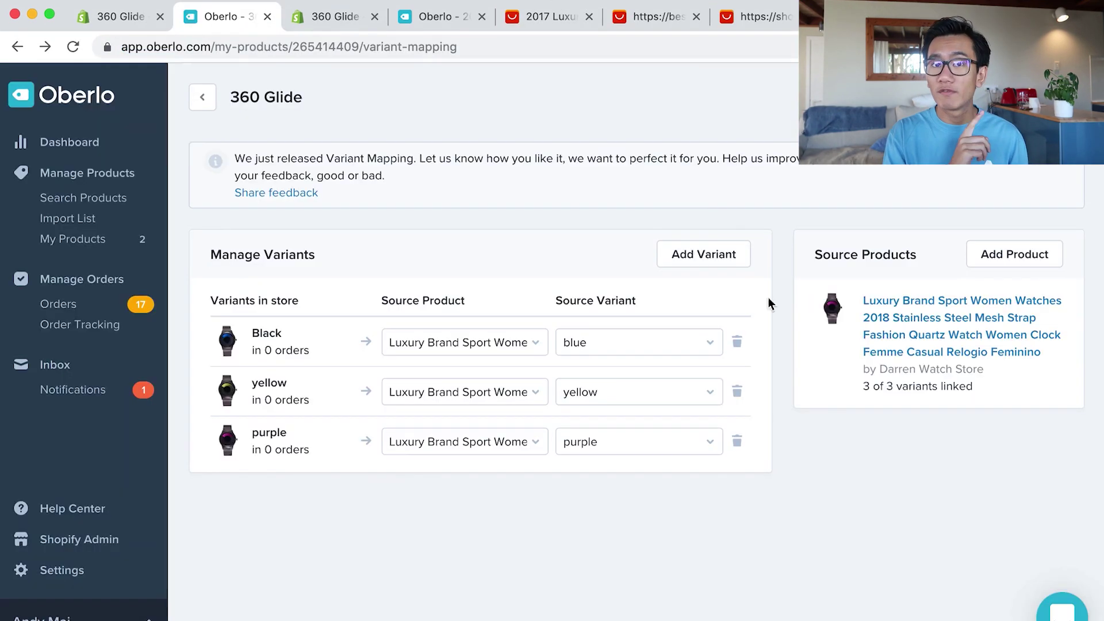
Add a Silver color variant to 360 Glide in Oberlo and start choosing its source product
{"action": "left_click", "coordinate": [703, 253]}
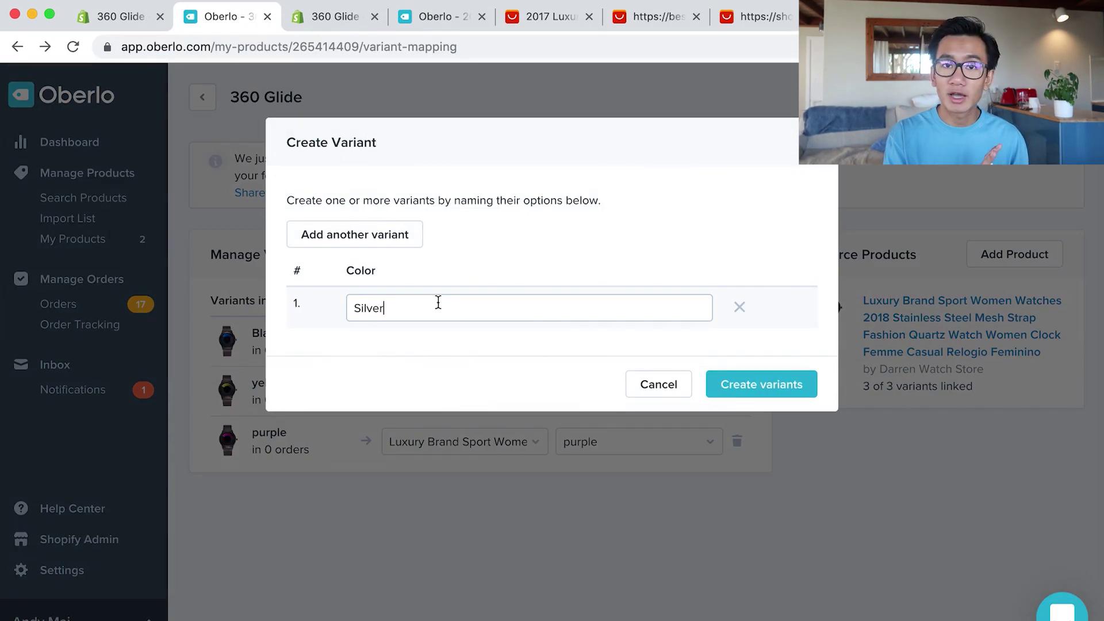
{"action": "left_click", "coordinate": [761, 384]}
{"action": "left_click", "coordinate": [465, 343]}
{"action": "left_click", "coordinate": [715, 343]}
{"action": "left_click", "coordinate": [638, 343]}
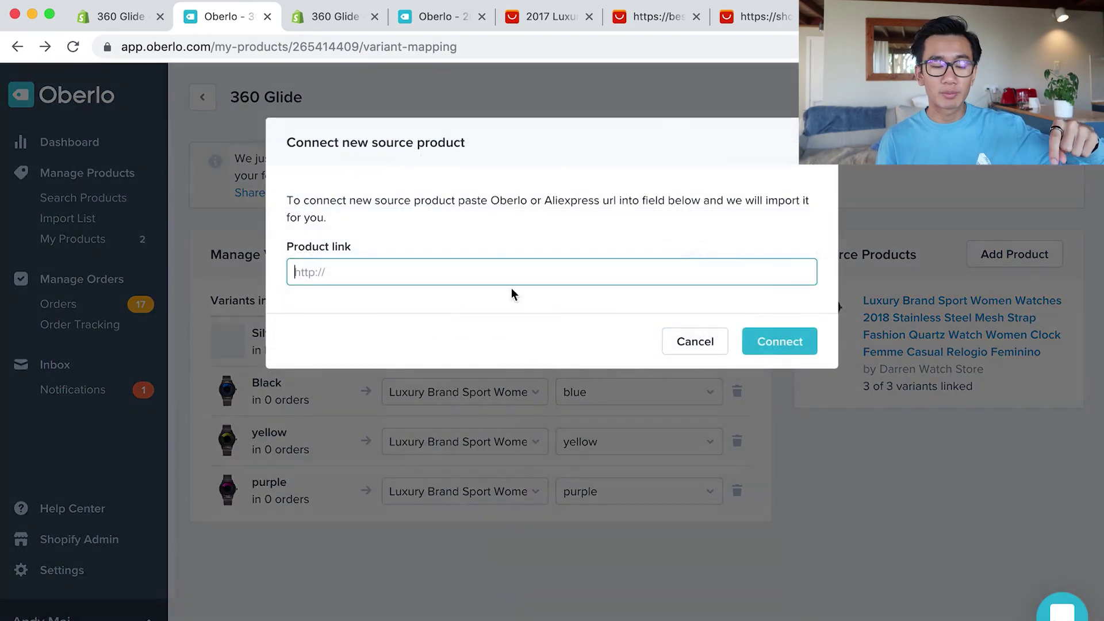
Connect the 2017 Luxury Brand Dress watch as a new source product through its AliExpress link and refresh the Shopify product page
{"action": "key", "text": "super+v"}
{"action": "left_click", "coordinate": [779, 345]}
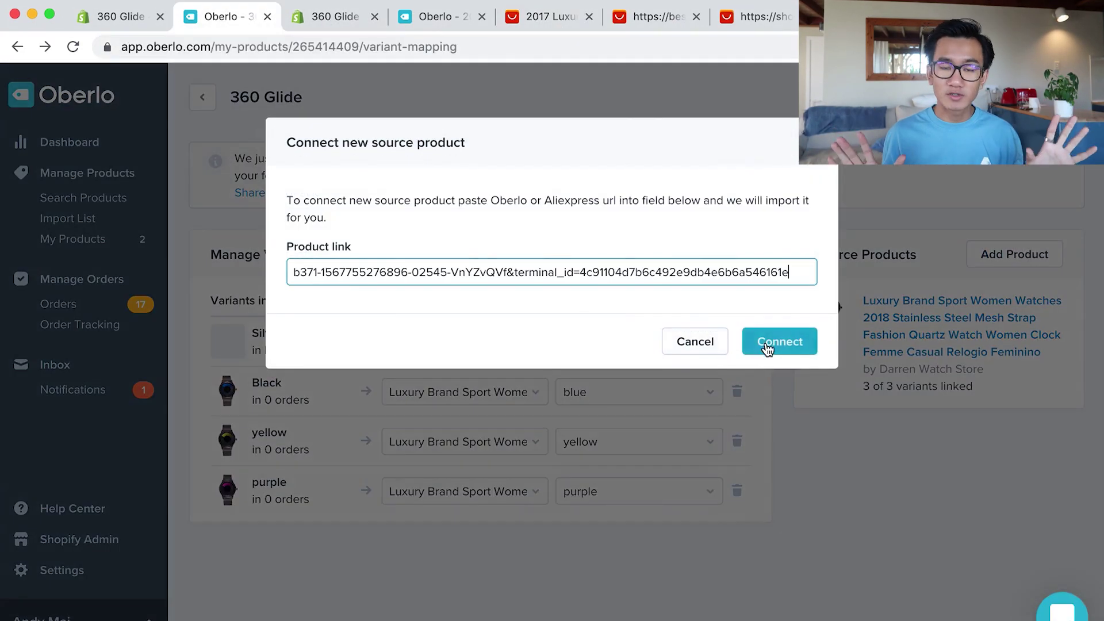
{"action": "left_click", "coordinate": [765, 344]}
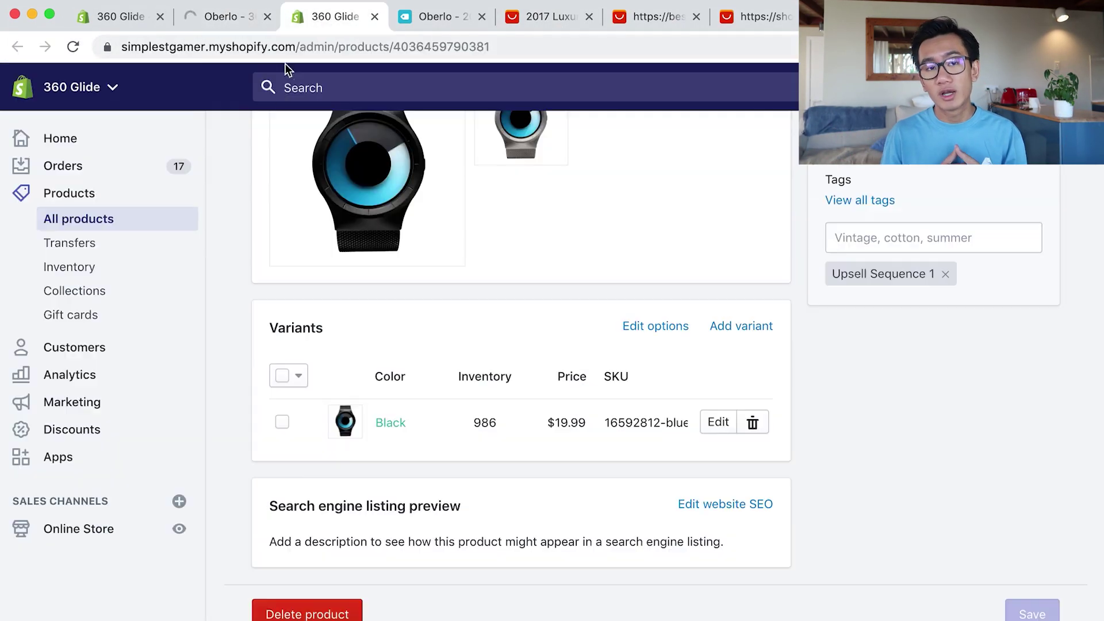
{"action": "key", "text": "super+r"}
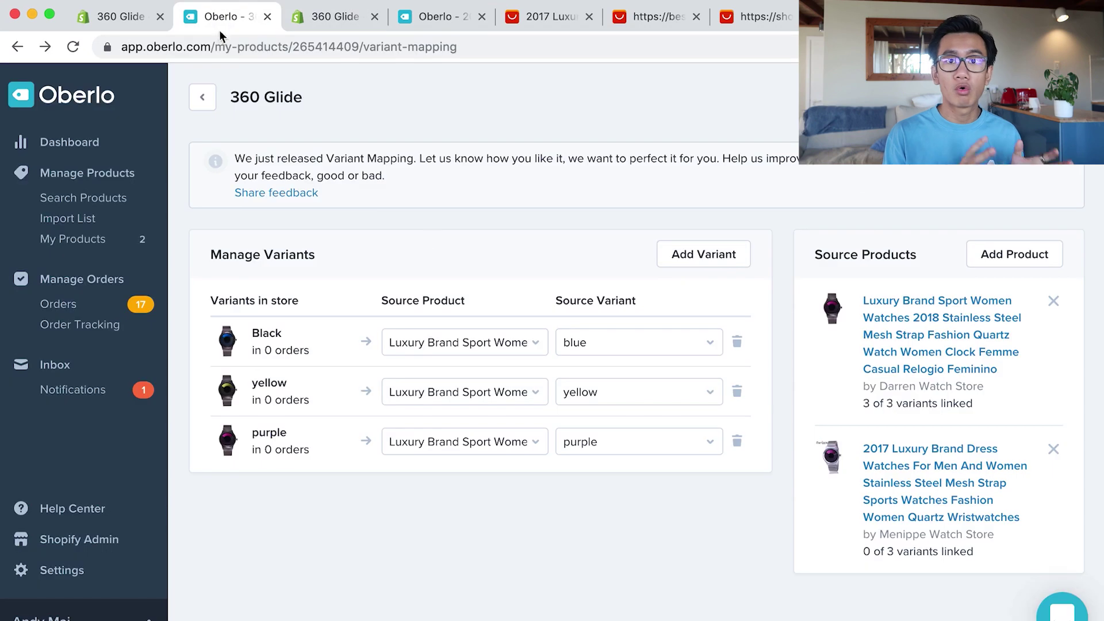
Create a Silver variant in Oberlo and map it to the Blue source variant of the 2017 Luxury Brand Dress watch
{"action": "left_click", "coordinate": [661, 256]}
{"action": "type", "text": "Silve"}
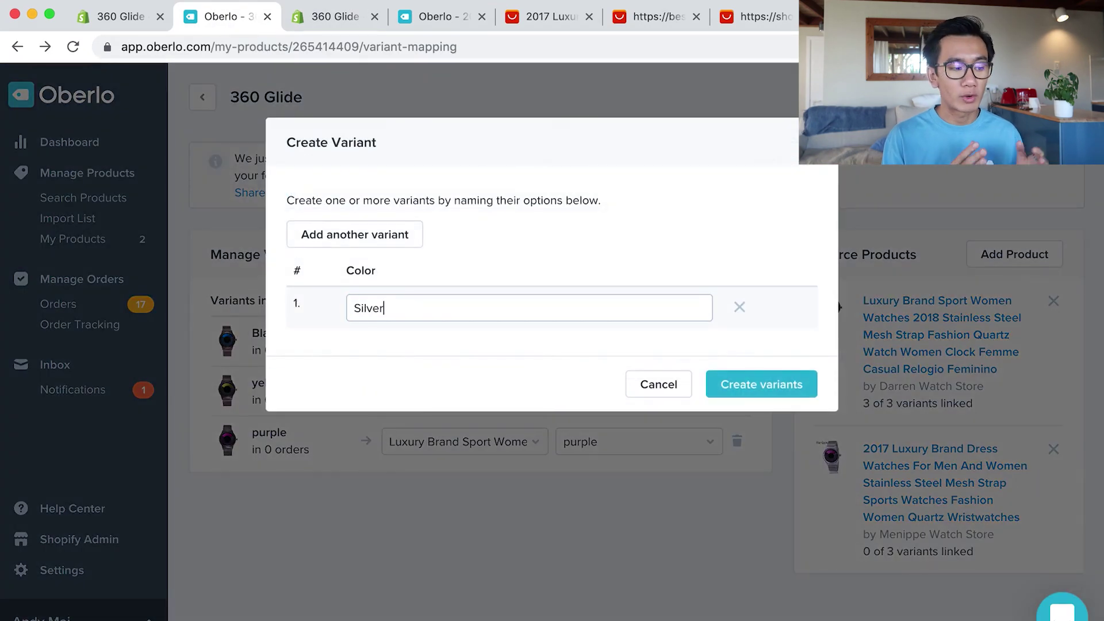
{"action": "type", "text": "r"}
{"action": "left_click", "coordinate": [761, 384]}
{"action": "left_click", "coordinate": [464, 342]}
{"action": "left_click", "coordinate": [468, 360]}
{"action": "left_click", "coordinate": [638, 342]}
{"action": "left_click", "coordinate": [579, 357]}
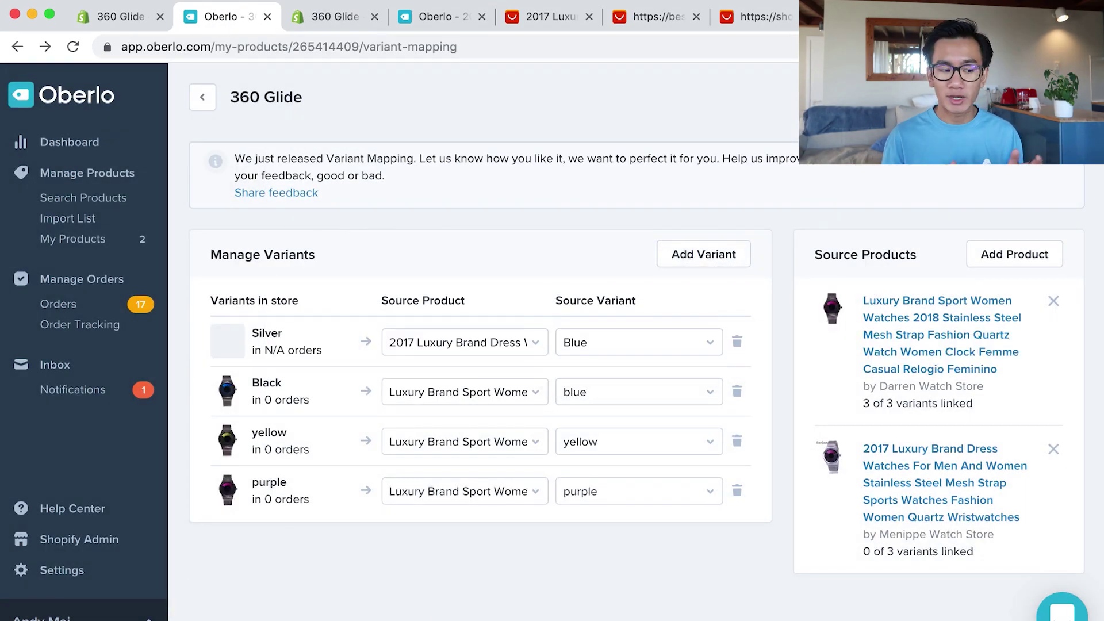
{"action": "key", "text": "super+r"}
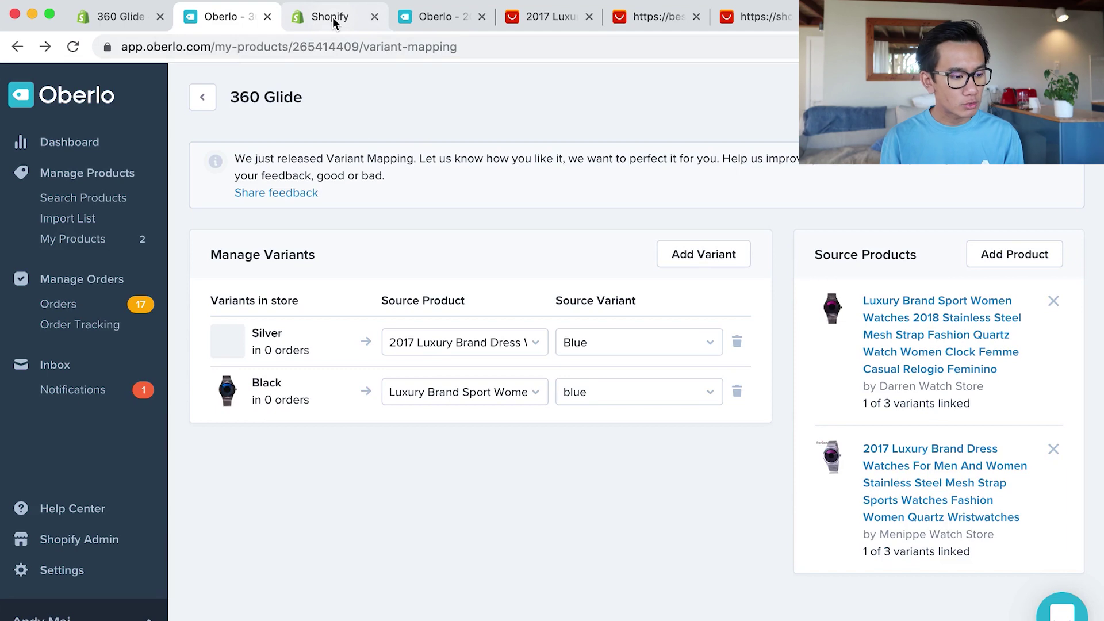
In the Shopify product, rename the Default Title variant's color to Silver and set its price to $19.99
{"action": "left_click", "coordinate": [332, 17]}
{"action": "scroll", "coordinate": [481, 423], "scroll_direction": "down", "scroll_amount": 10}
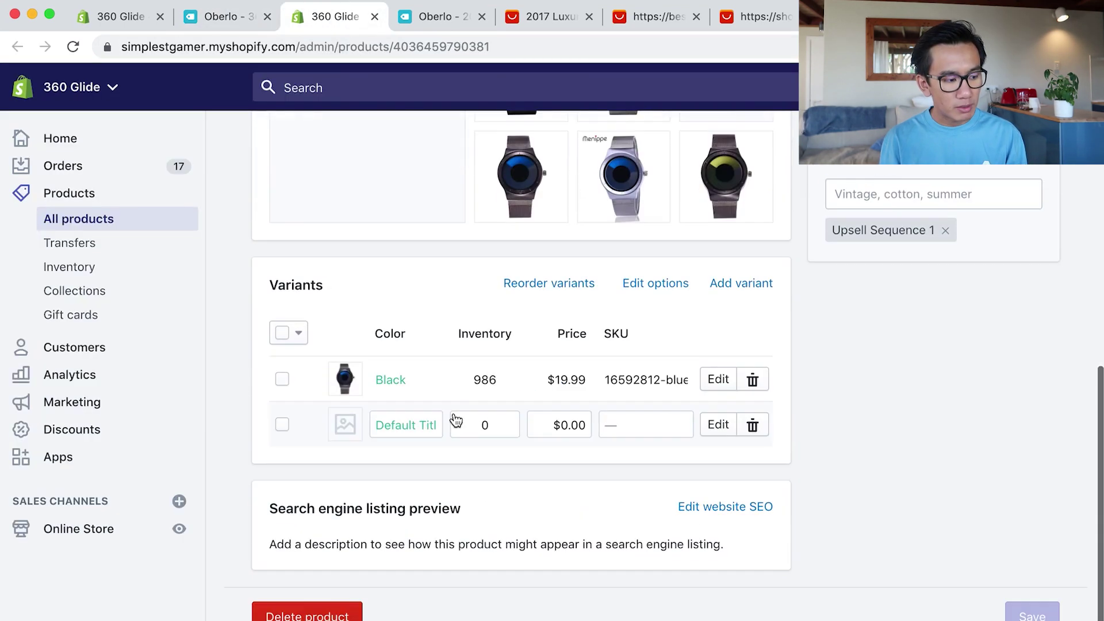
{"action": "left_click", "coordinate": [415, 424]}
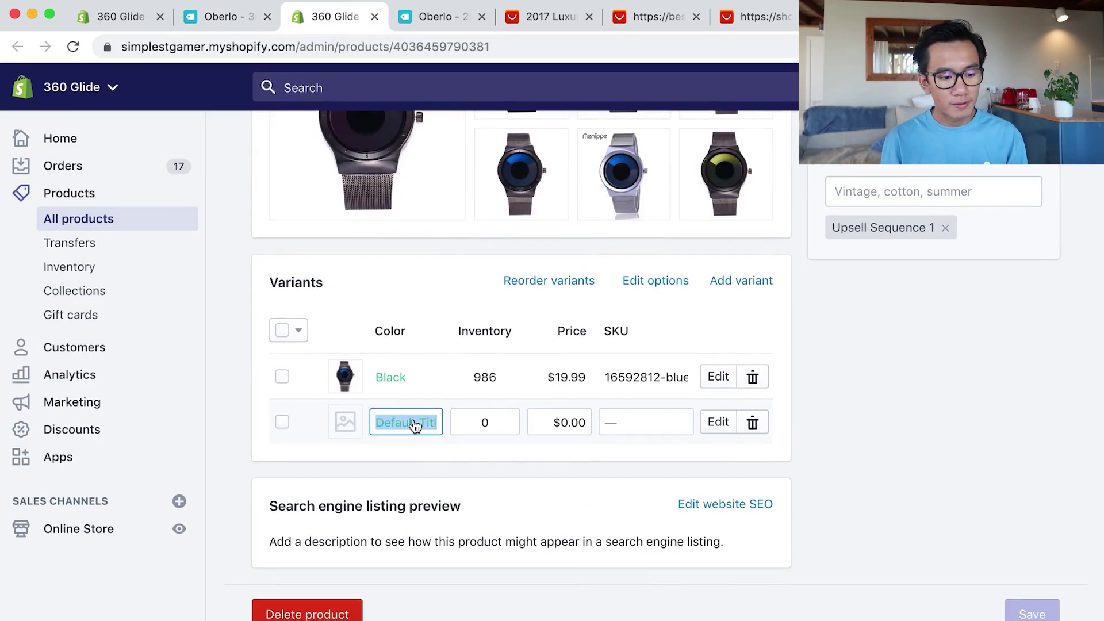
{"action": "type", "text": "Silver"}
{"action": "left_click", "coordinate": [567, 421]}
{"action": "type", "text": "19.99"}
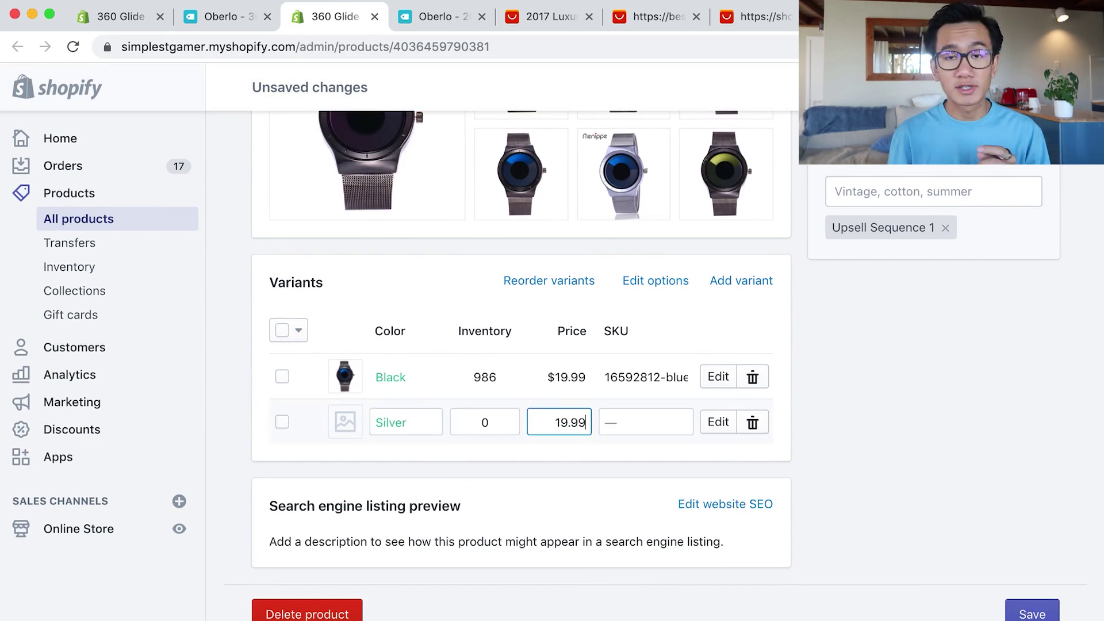
Assign the silver watch image with the light-blue dial to the Silver variant and delete the product's main purple watch image
{"action": "left_click", "coordinate": [343, 430]}
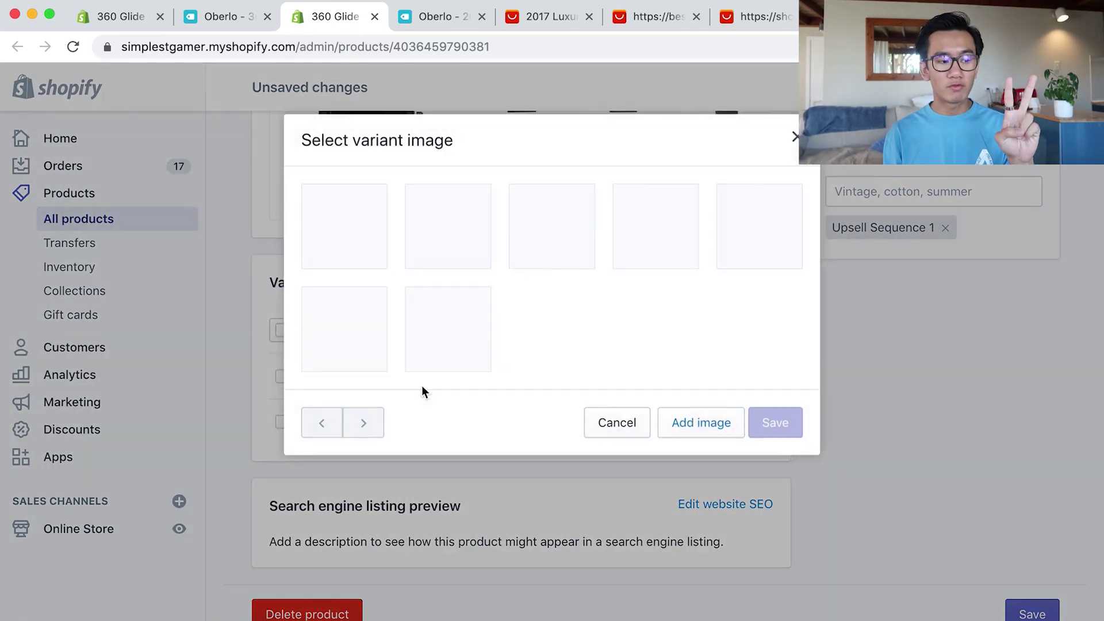
{"action": "left_click", "coordinate": [574, 249]}
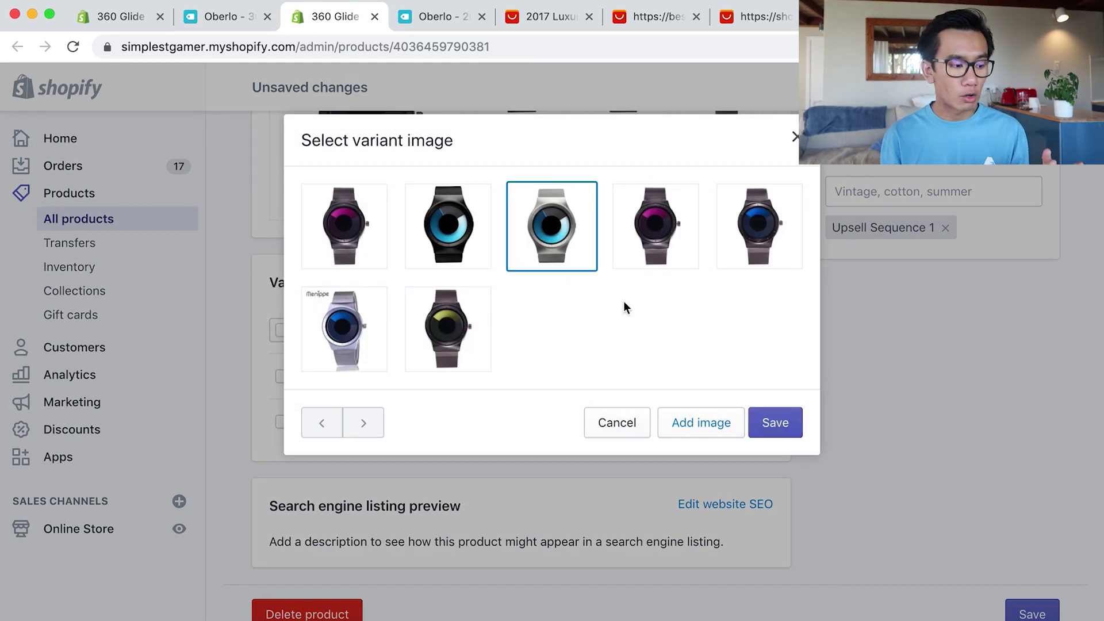
{"action": "left_click", "coordinate": [776, 431]}
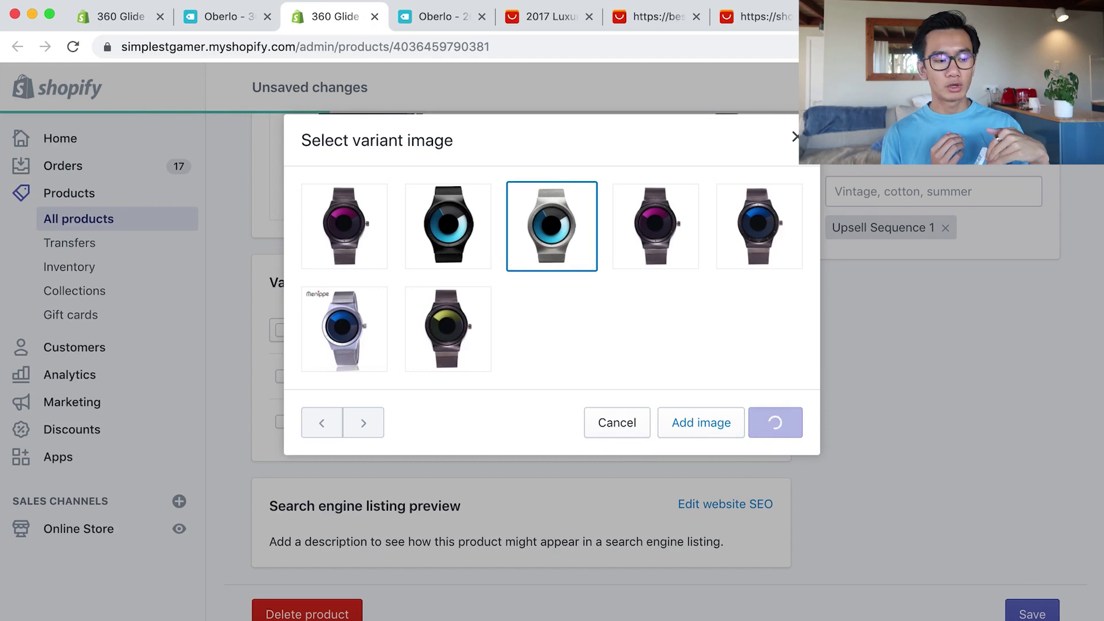
{"action": "scroll", "coordinate": [897, 337], "scroll_direction": "up", "scroll_amount": 5}
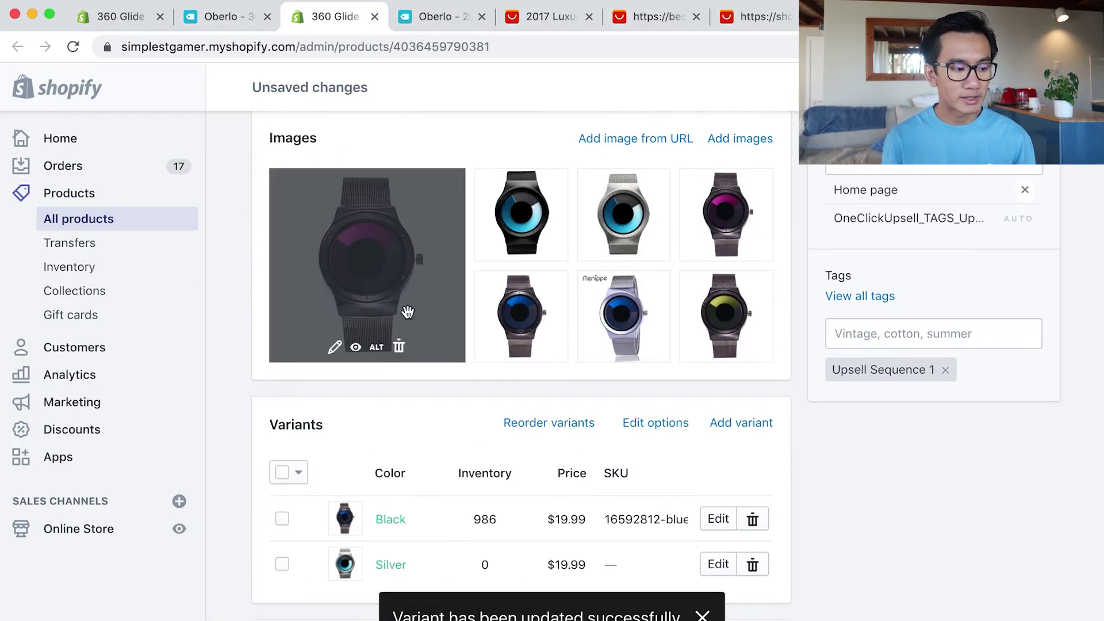
{"action": "left_click", "coordinate": [395, 344]}
{"action": "left_click", "coordinate": [761, 268]}
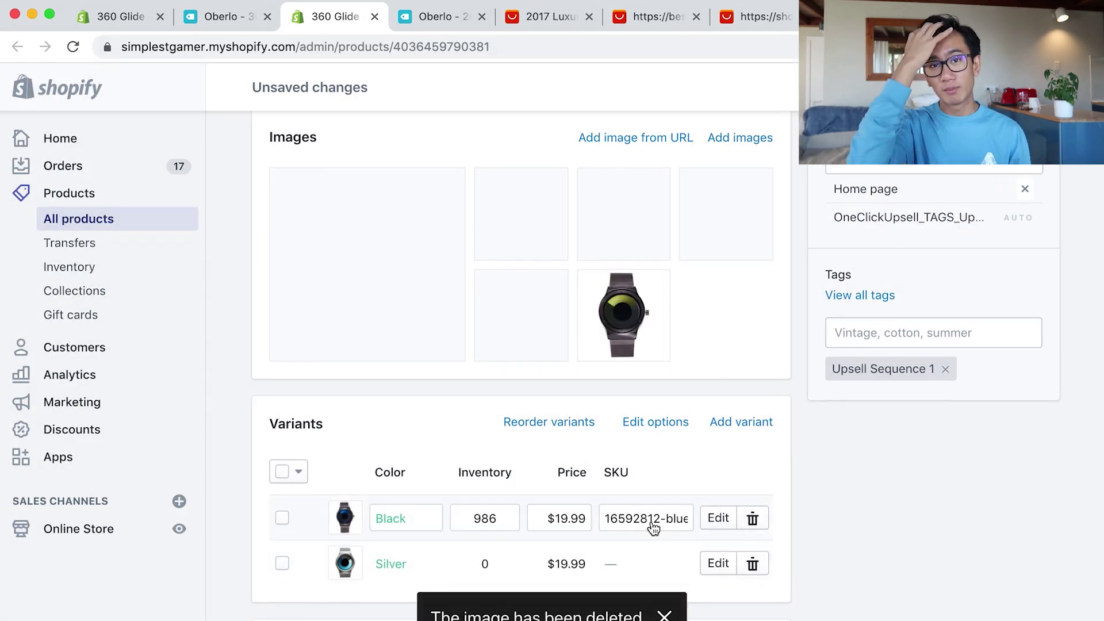
Copy the Black variant's SKU to the Silver variant and change its ending so it reads 16592812-silver
{"action": "triple_click", "coordinate": [646, 518]}
{"action": "key", "text": "ctrl+c"}
{"action": "left_click", "coordinate": [646, 564]}
{"action": "key", "text": "ctrl+v"}
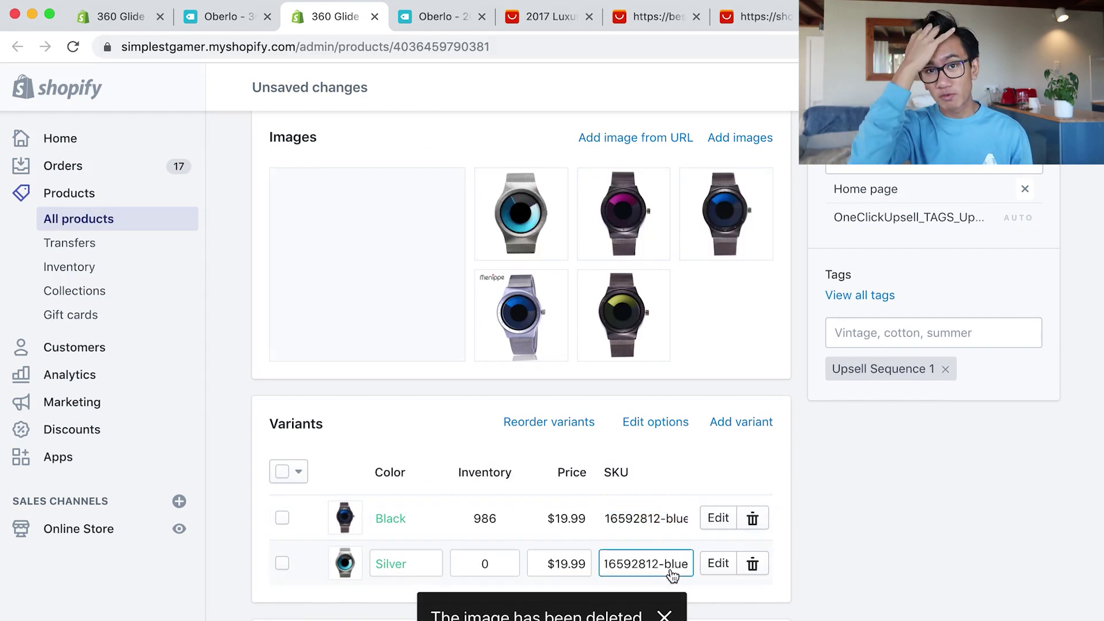
{"action": "triple_click", "coordinate": [665, 574]}
{"action": "left_click", "coordinate": [686, 565]}
{"action": "triple_click", "coordinate": [680, 569]}
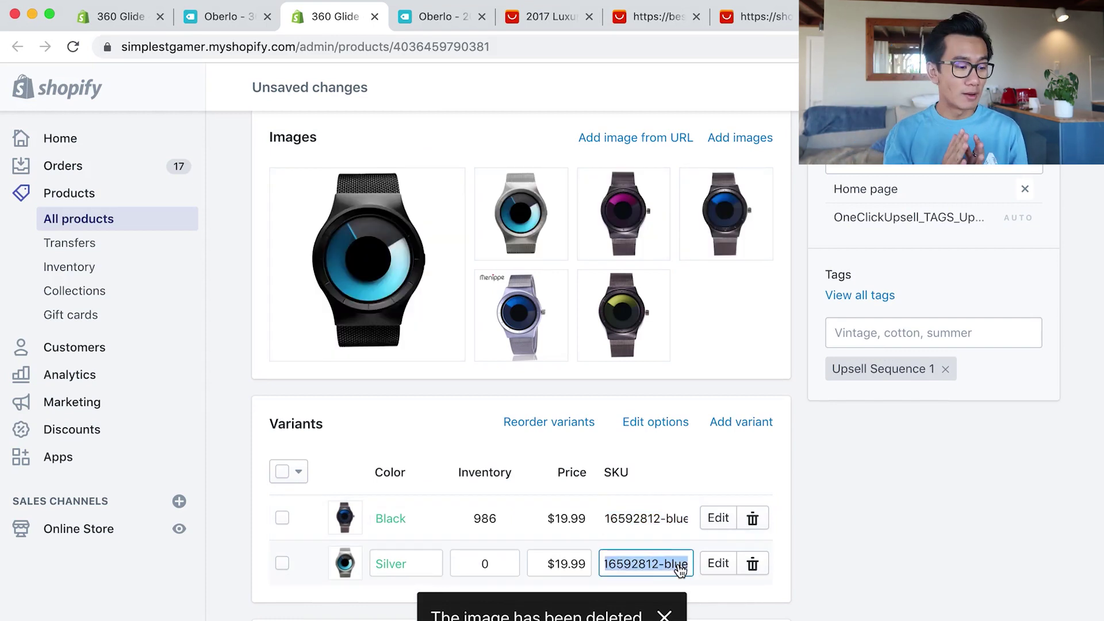
{"action": "key", "text": "Right"}
{"action": "key", "text": "BackSpace"}
{"action": "key", "text": "BackSpace"}
{"action": "key", "text": "BackSpace"}
{"action": "key", "text": "BackSpace"}
{"action": "type", "text": "silver"}
Set the Silver variant's inventory to 999 and open the image selection for the Black variant
{"action": "double_click", "coordinate": [505, 569]}
{"action": "type", "text": "999"}
{"action": "key", "text": "Return"}
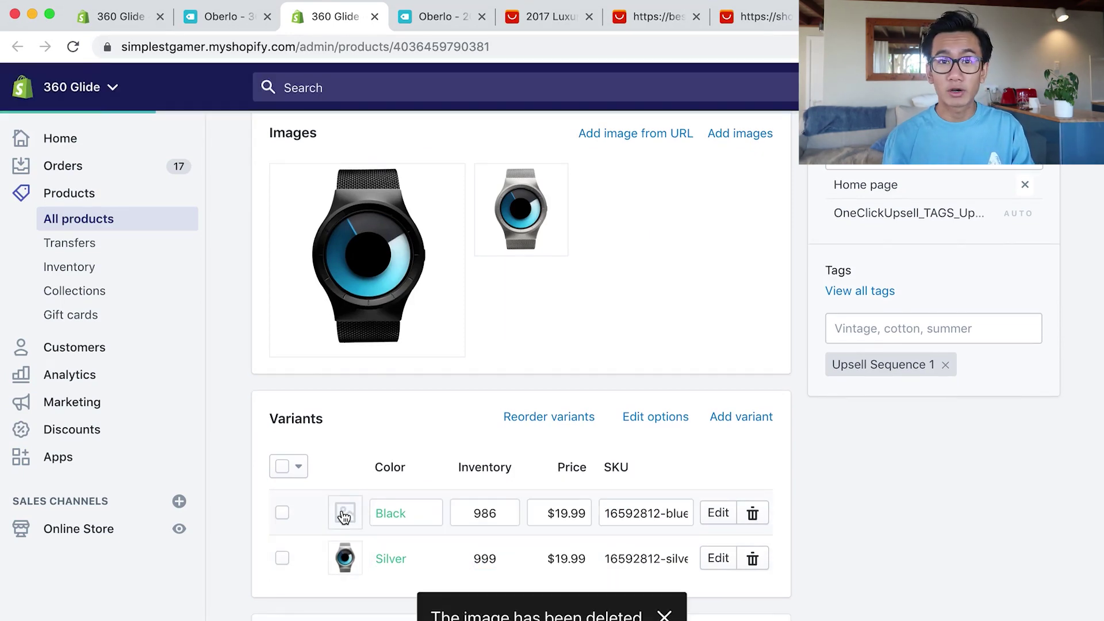
{"action": "left_click", "coordinate": [345, 513]}
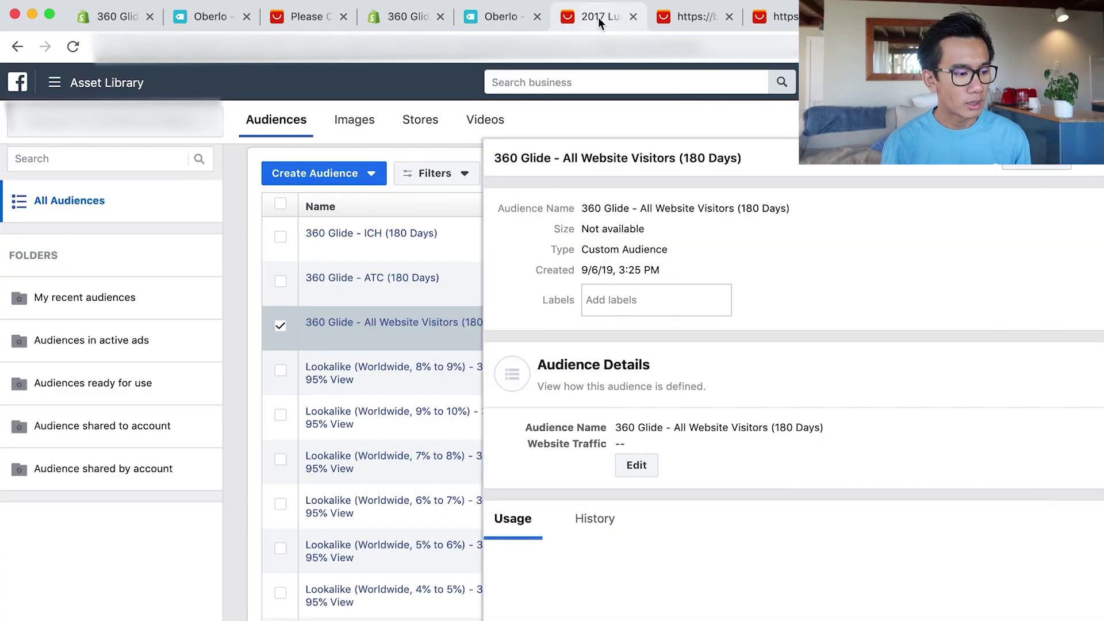
Close the leftover AliExpress, Oberlo and Shopify product pages to return to the Facebook Asset Library
{"action": "left_click", "coordinate": [598, 17]}
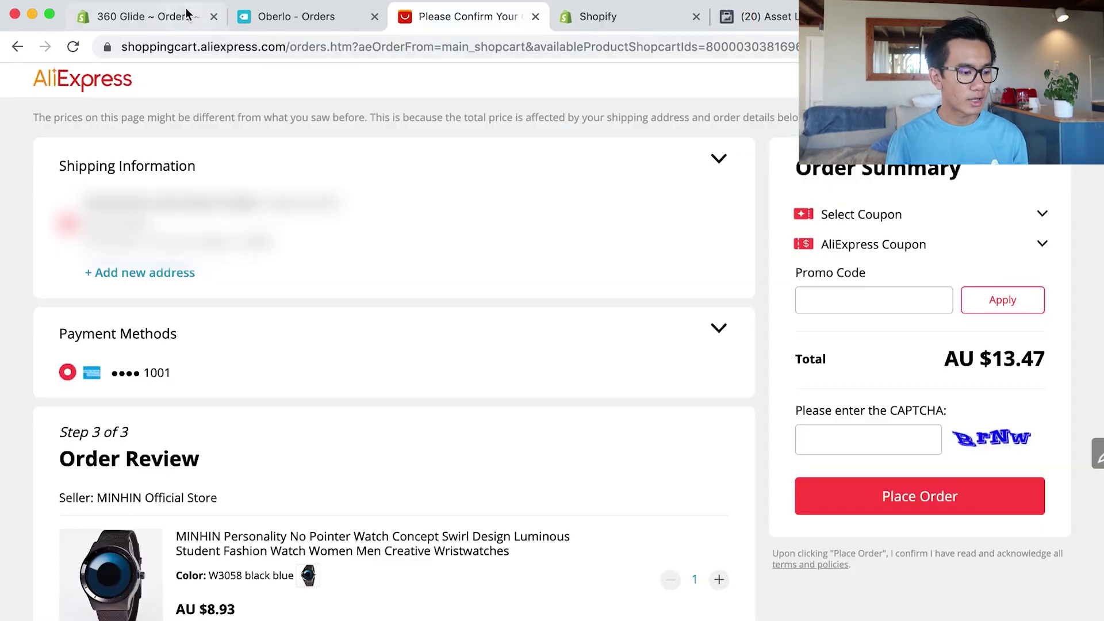
{"action": "left_click", "coordinate": [311, 26]}
{"action": "left_click", "coordinate": [429, 21]}
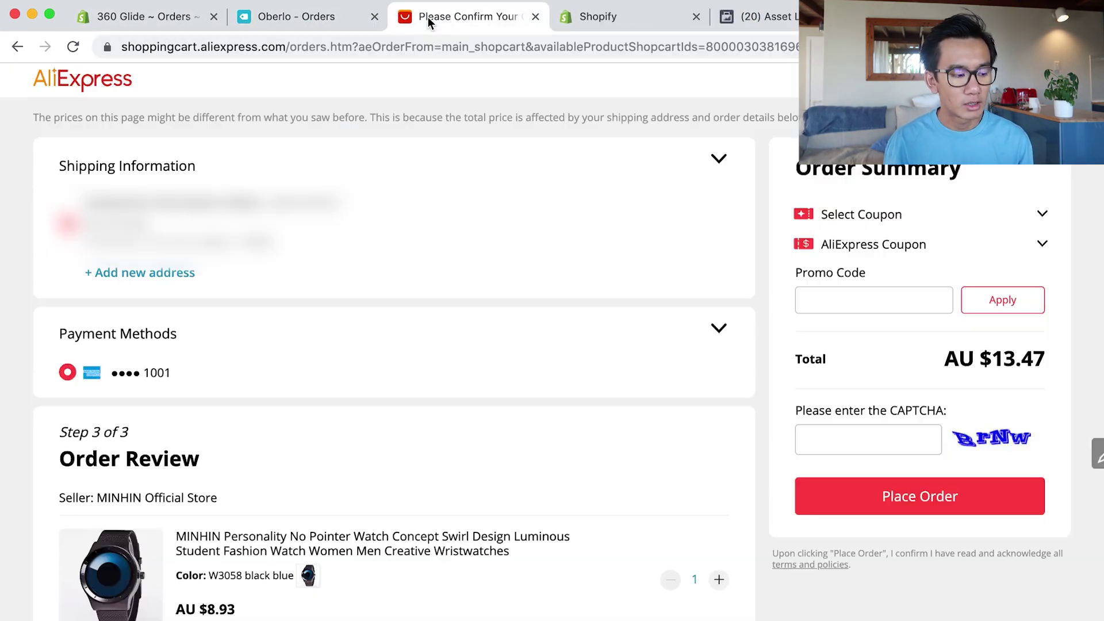
{"action": "middle_click", "coordinate": [346, 19]}
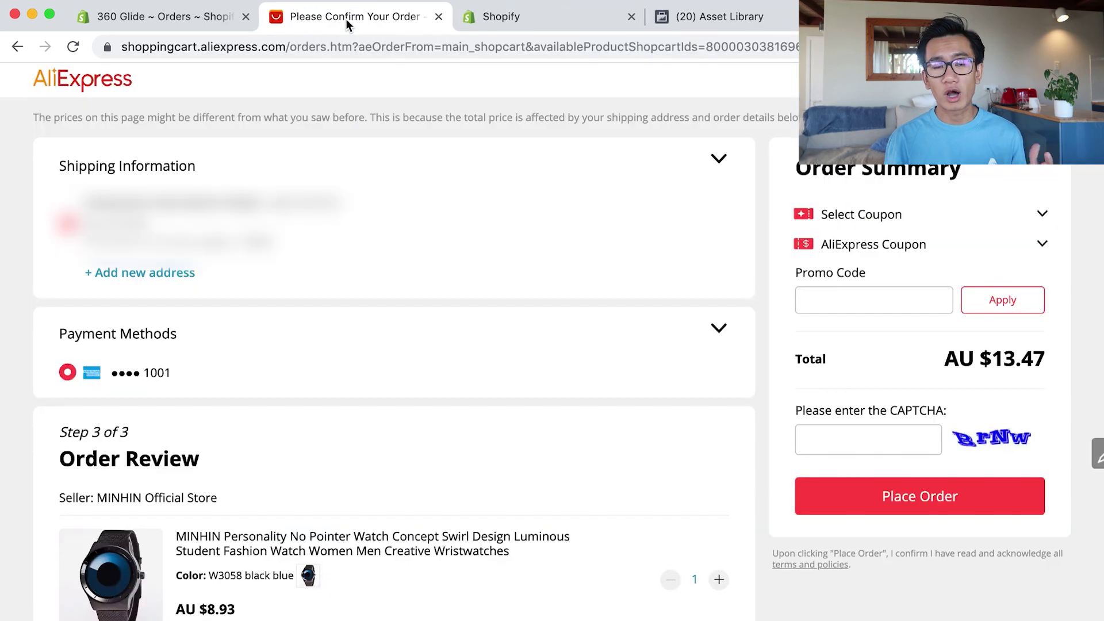
{"action": "middle_click", "coordinate": [346, 19]}
{"action": "scroll", "coordinate": [384, 189], "scroll_direction": "down", "scroll_amount": 10}
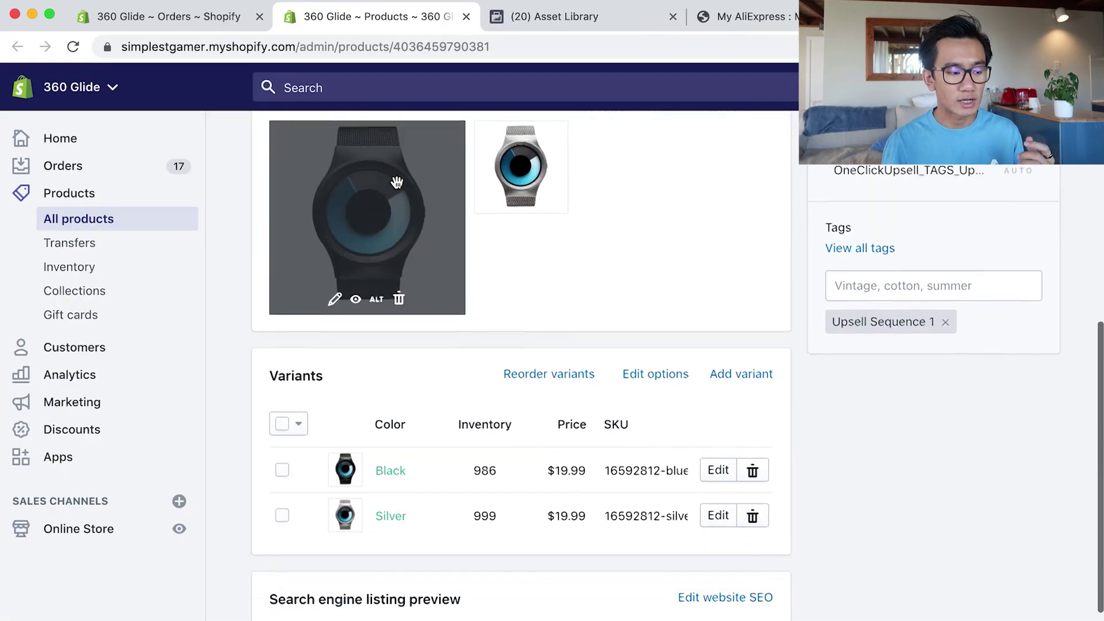
{"action": "key", "text": "super+w"}
Start a lookalike audience with 360 Glide - All Website Visitors (180 Days) as its source
{"action": "scroll", "coordinate": [815, 425], "scroll_direction": "down", "scroll_amount": 1}
{"action": "scroll", "coordinate": [815, 426], "scroll_direction": "up", "scroll_amount": 1}
{"action": "left_click", "coordinate": [1034, 161]}
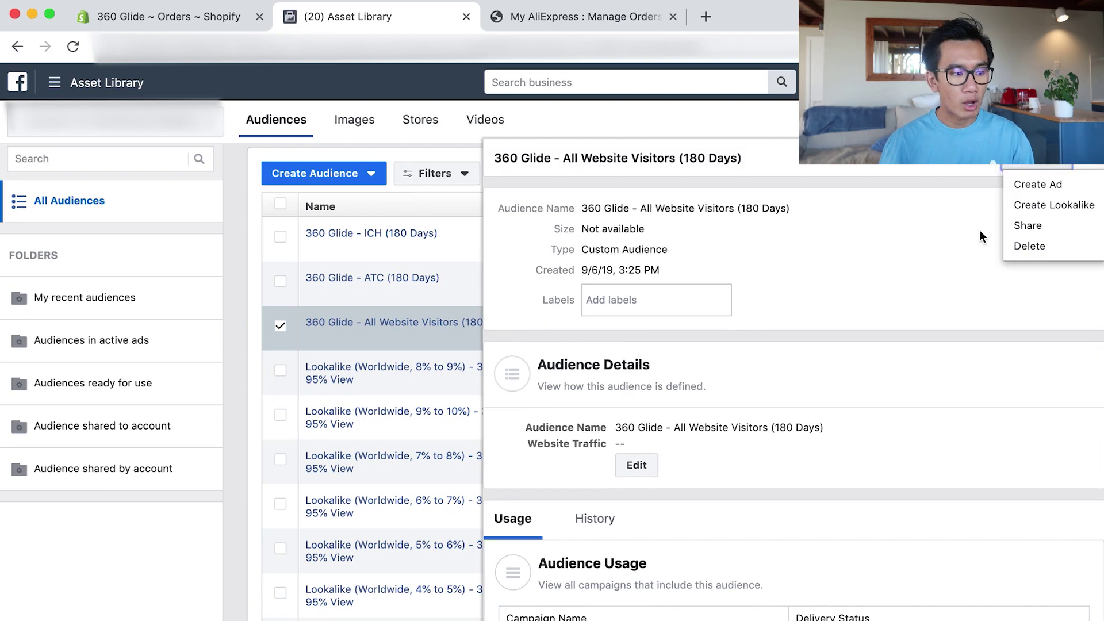
{"action": "left_click", "coordinate": [1036, 207]}
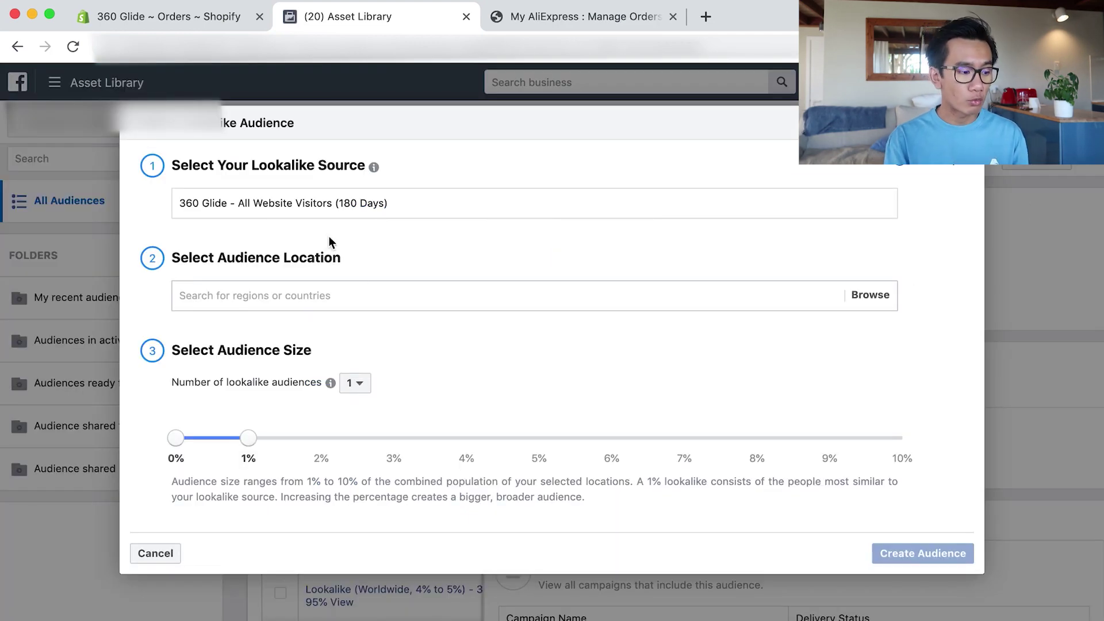
Select every country worldwide as the location of the website visitors lookalike
{"action": "left_click", "coordinate": [312, 290]}
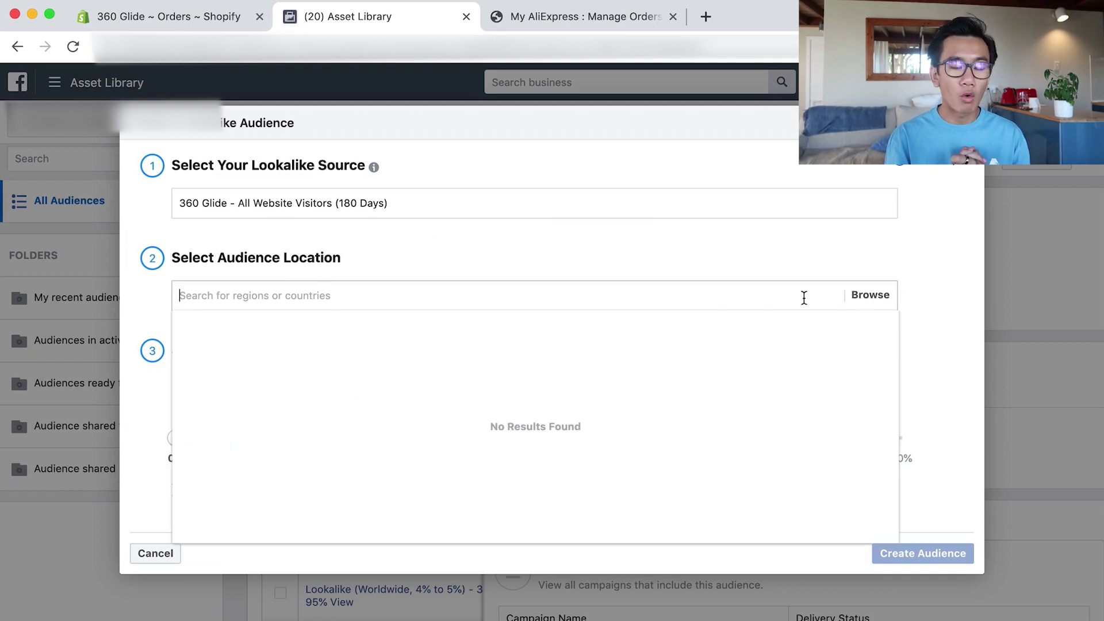
{"action": "left_click", "coordinate": [865, 296]}
{"action": "left_click", "coordinate": [380, 335]}
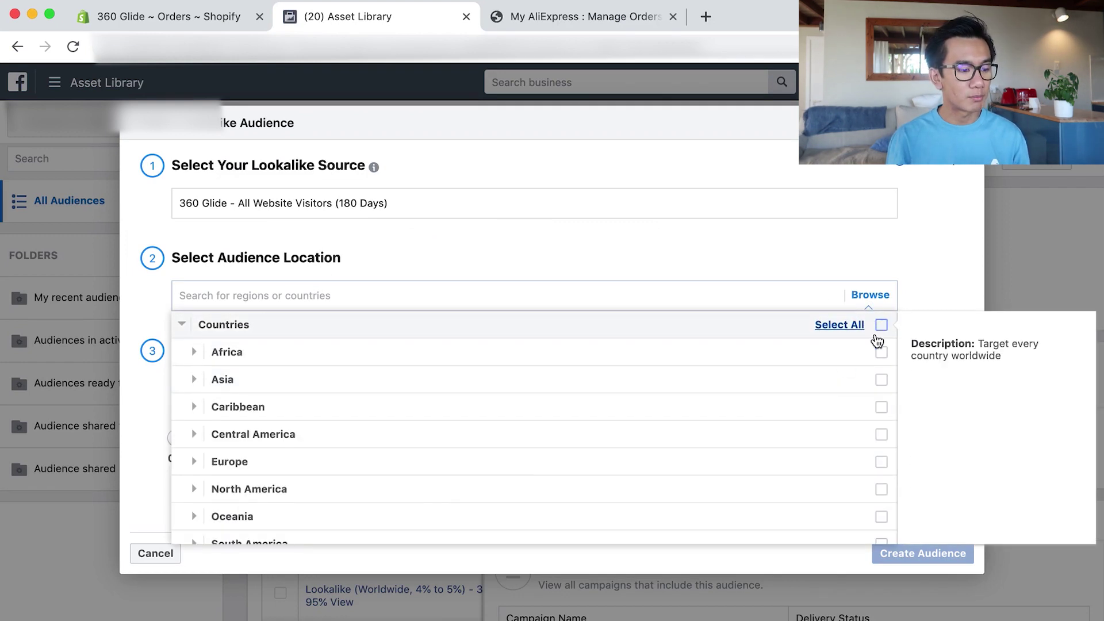
{"action": "left_click", "coordinate": [881, 325]}
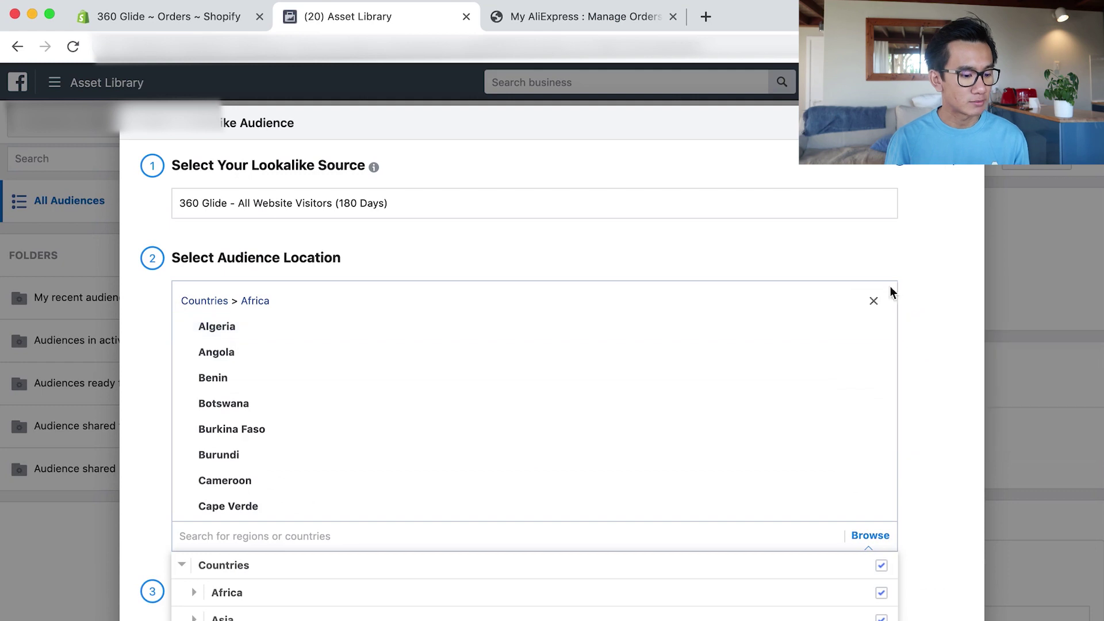
{"action": "scroll", "coordinate": [479, 582], "scroll_direction": "down", "scroll_amount": 2}
{"action": "left_click", "coordinate": [904, 488]}
{"action": "scroll", "coordinate": [904, 489], "scroll_direction": "down", "scroll_amount": 5}
Try to create six lookalike audiences from the worldwide website visitors, covering 0% to 6%, and dismiss the lookalike form
{"action": "left_click", "coordinate": [357, 372]}
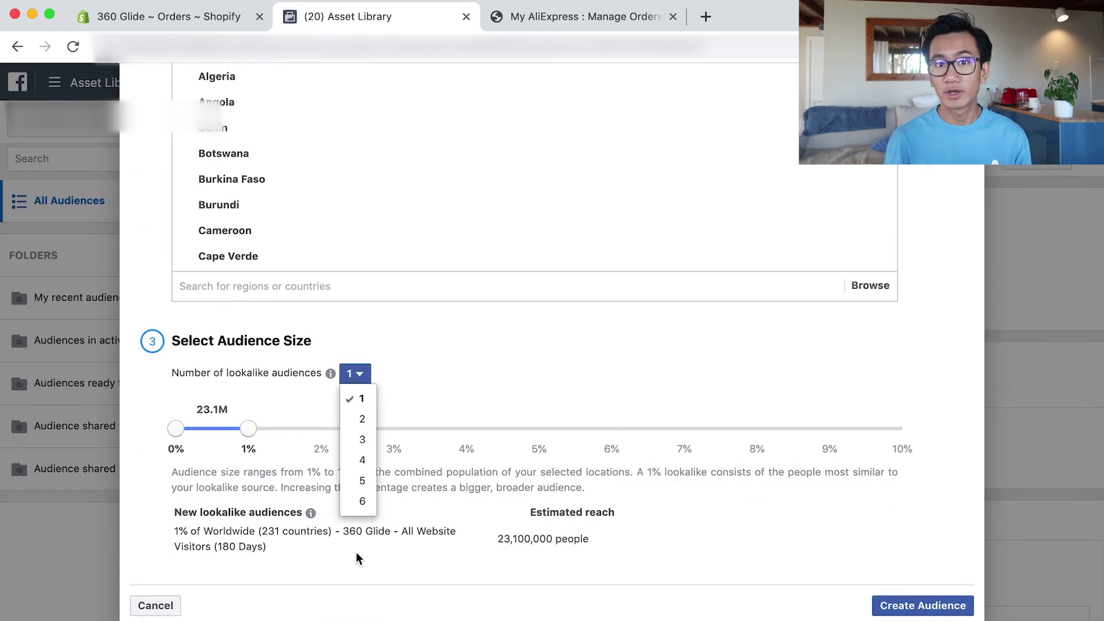
{"action": "left_click", "coordinate": [362, 499]}
{"action": "scroll", "coordinate": [653, 552], "scroll_direction": "down", "scroll_amount": 3}
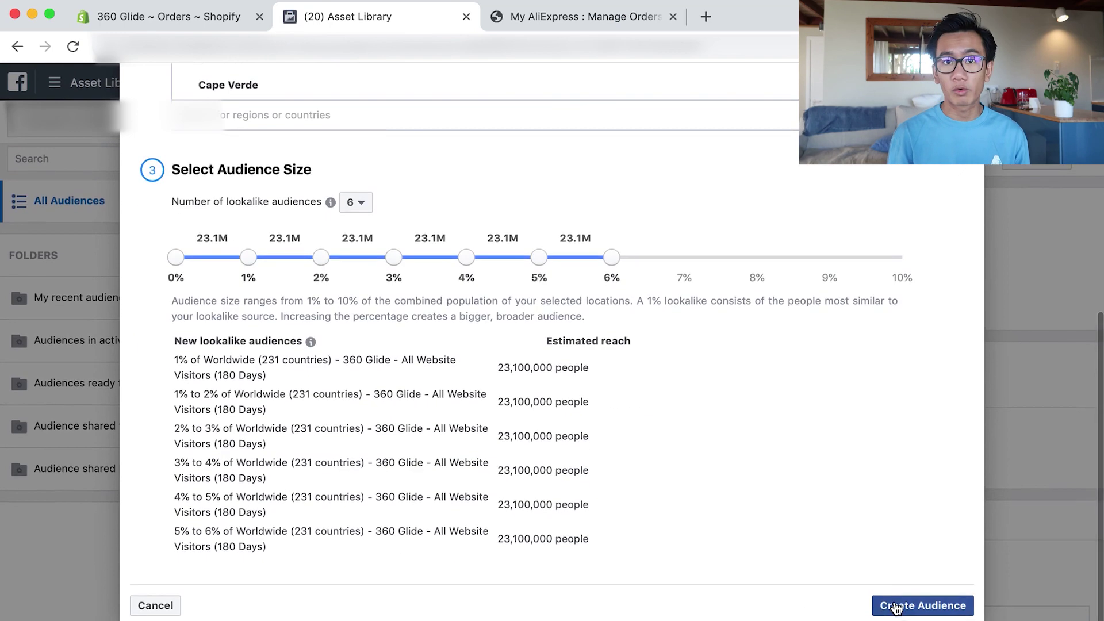
{"action": "left_click", "coordinate": [882, 601]}
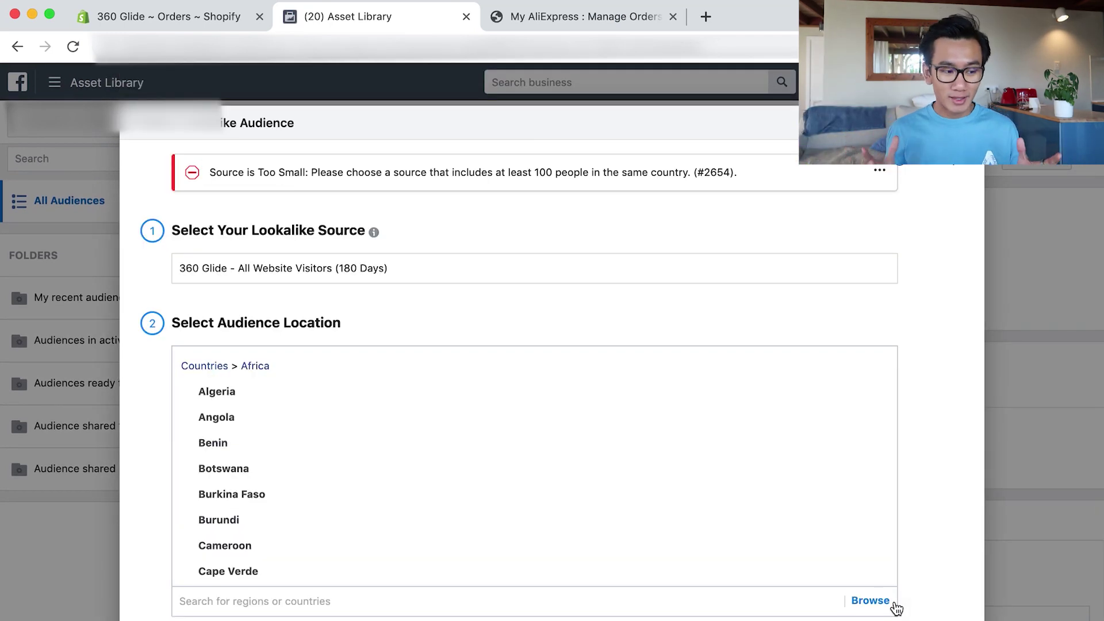
{"action": "scroll", "coordinate": [919, 464], "scroll_direction": "down", "scroll_amount": 3}
{"action": "scroll", "coordinate": [919, 465], "scroll_direction": "up", "scroll_amount": 3}
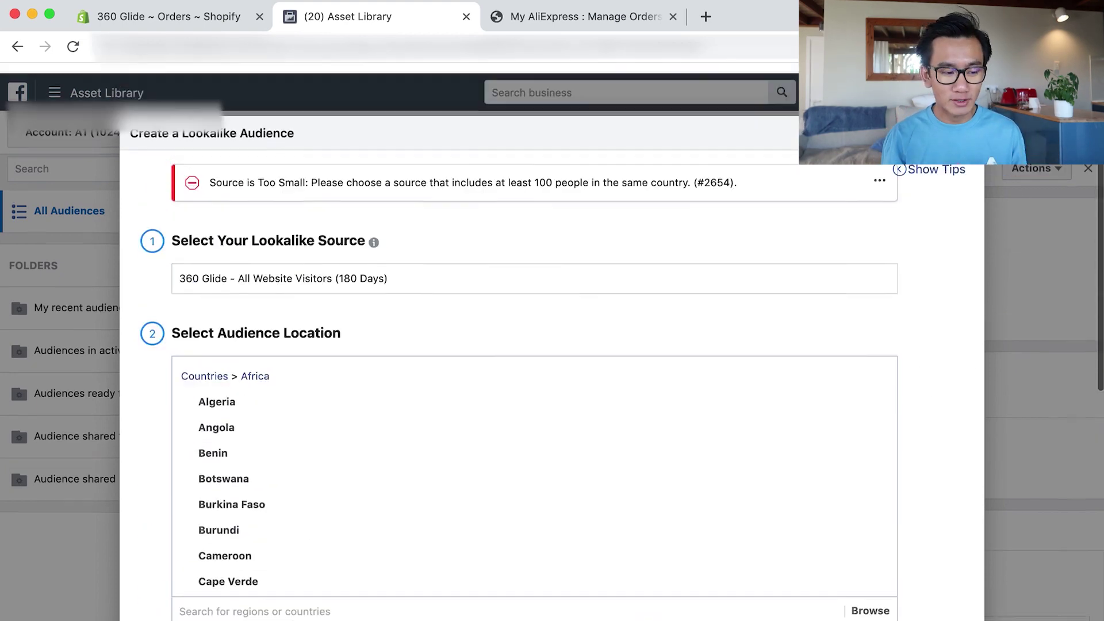
{"action": "key", "text": "Escape"}
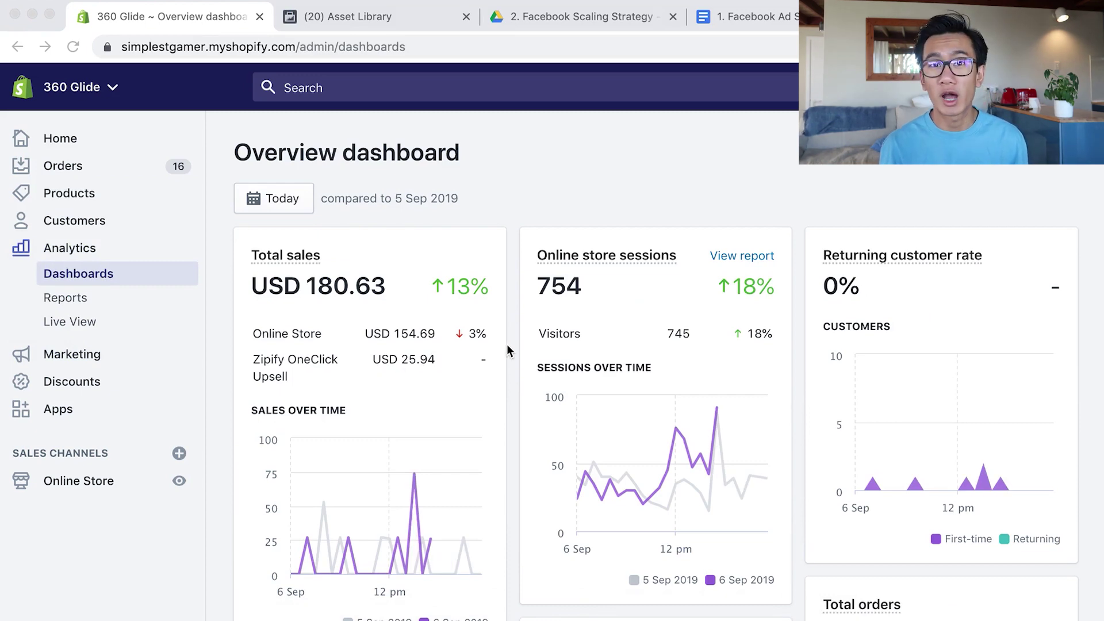
Switch to the Shopify Overview dashboard and examine the day's sales, conversion funnel, session locations and traffic sources
{"action": "scroll", "coordinate": [507, 347], "scroll_direction": "down", "scroll_amount": 10}
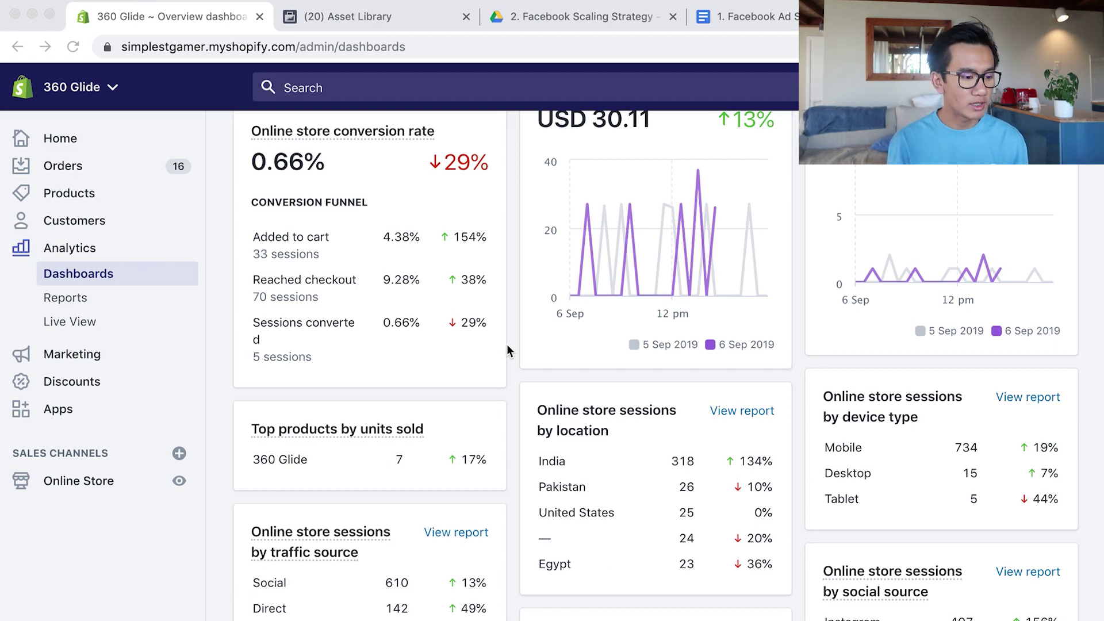
{"action": "scroll", "coordinate": [537, 381], "scroll_direction": "down", "scroll_amount": 4}
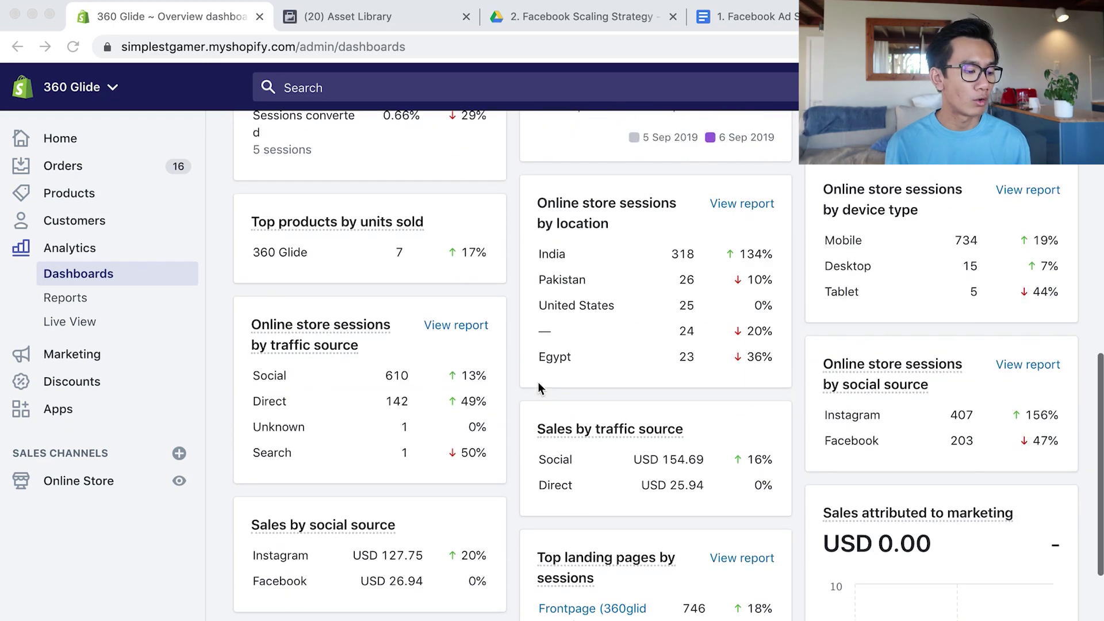
{"action": "scroll", "coordinate": [298, 259], "scroll_direction": "up", "scroll_amount": 10}
{"action": "scroll", "coordinate": [298, 264], "scroll_direction": "up", "scroll_amount": 2}
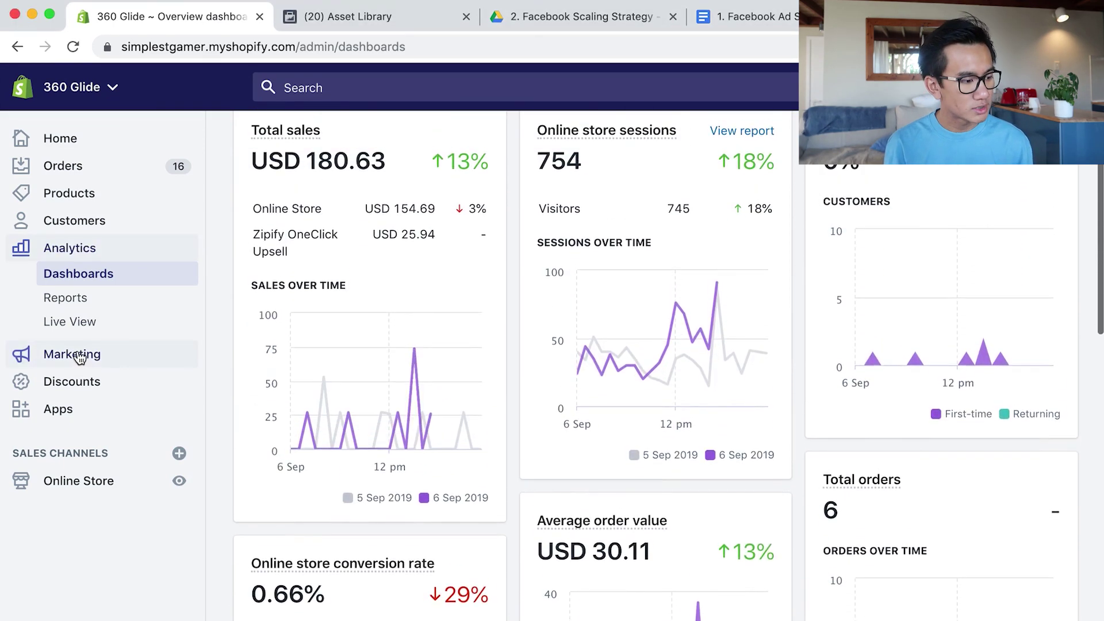
Open the Sessions by location report from the full list of Acquisition reports in Shopify Analytics
{"action": "left_click", "coordinate": [94, 308]}
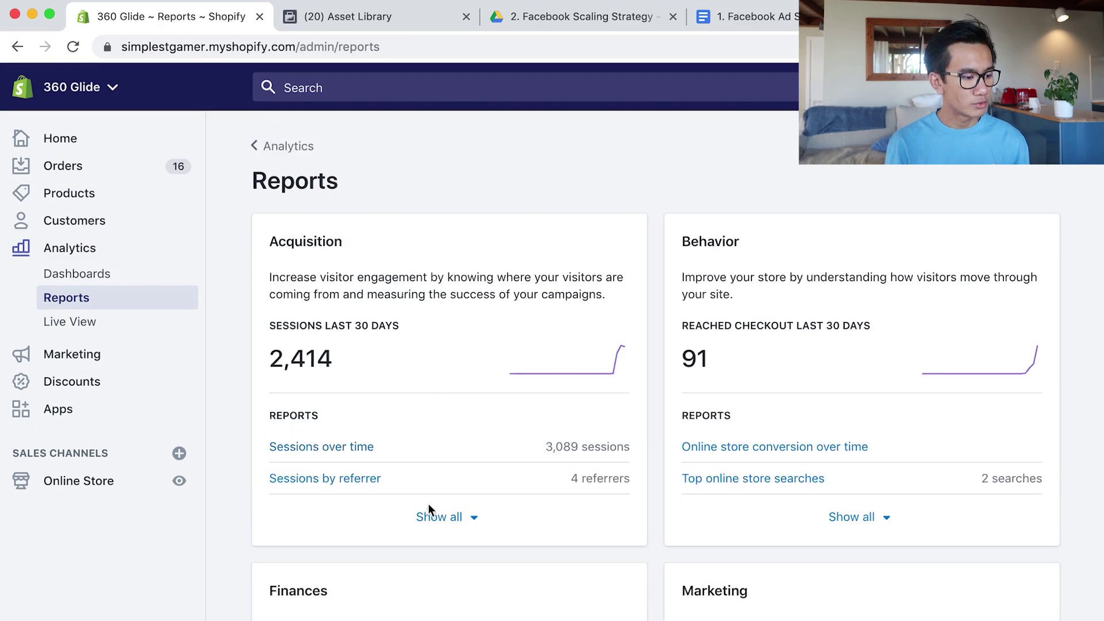
{"action": "scroll", "coordinate": [427, 503], "scroll_direction": "down", "scroll_amount": 7}
{"action": "scroll", "coordinate": [427, 509], "scroll_direction": "up", "scroll_amount": 6}
{"action": "scroll", "coordinate": [427, 509], "scroll_direction": "down", "scroll_amount": 5}
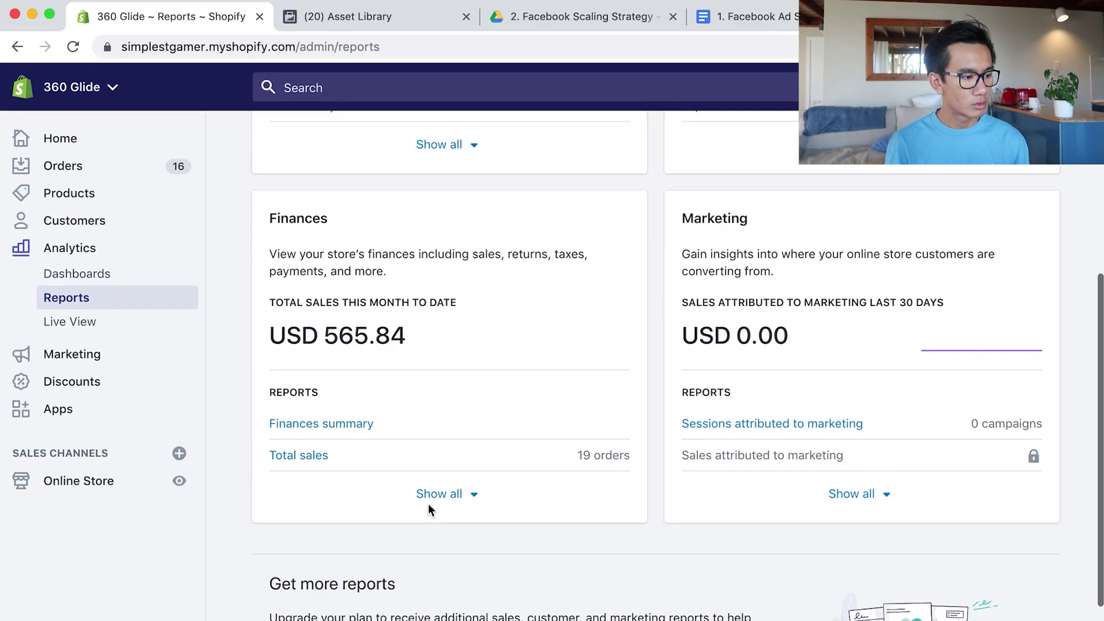
{"action": "scroll", "coordinate": [428, 509], "scroll_direction": "up", "scroll_amount": 6}
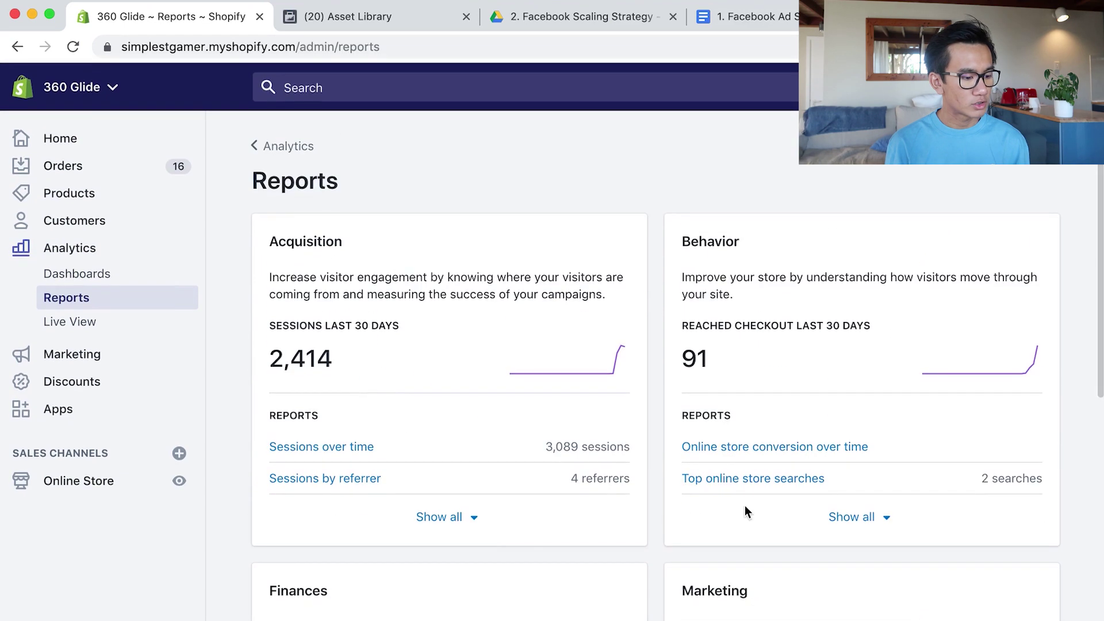
{"action": "left_click", "coordinate": [460, 517]}
{"action": "scroll", "coordinate": [461, 529], "scroll_direction": "down", "scroll_amount": 1}
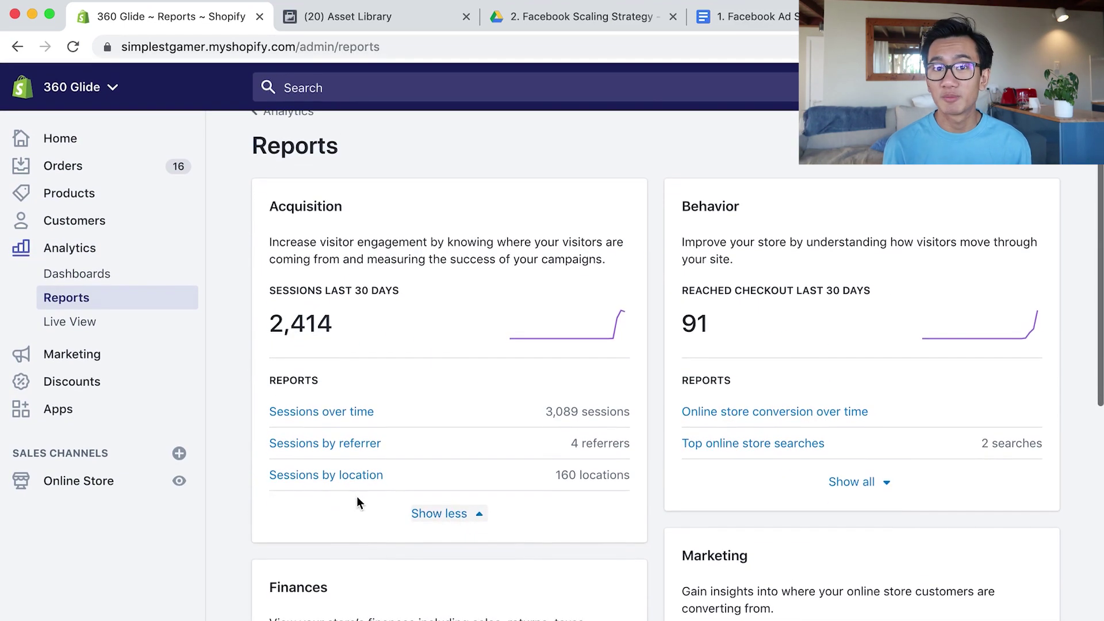
{"action": "left_click", "coordinate": [313, 480]}
Add the Sessions converted column to the Sessions by location report
{"action": "left_click", "coordinate": [992, 320]}
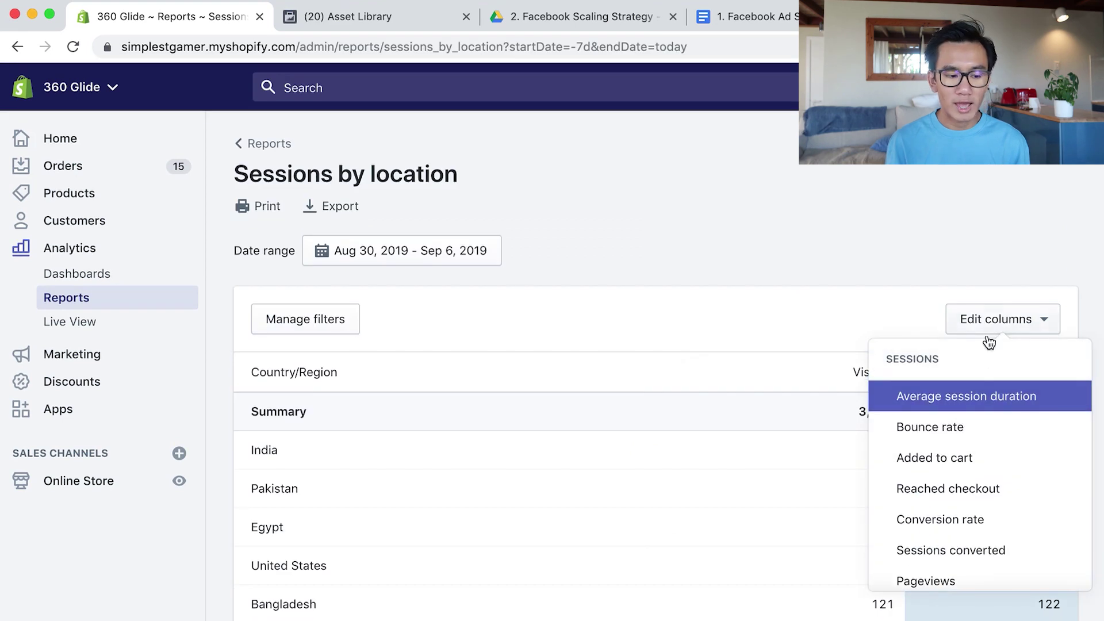
{"action": "scroll", "coordinate": [971, 458], "scroll_direction": "down", "scroll_amount": 3}
{"action": "scroll", "coordinate": [971, 458], "scroll_direction": "up", "scroll_amount": 2}
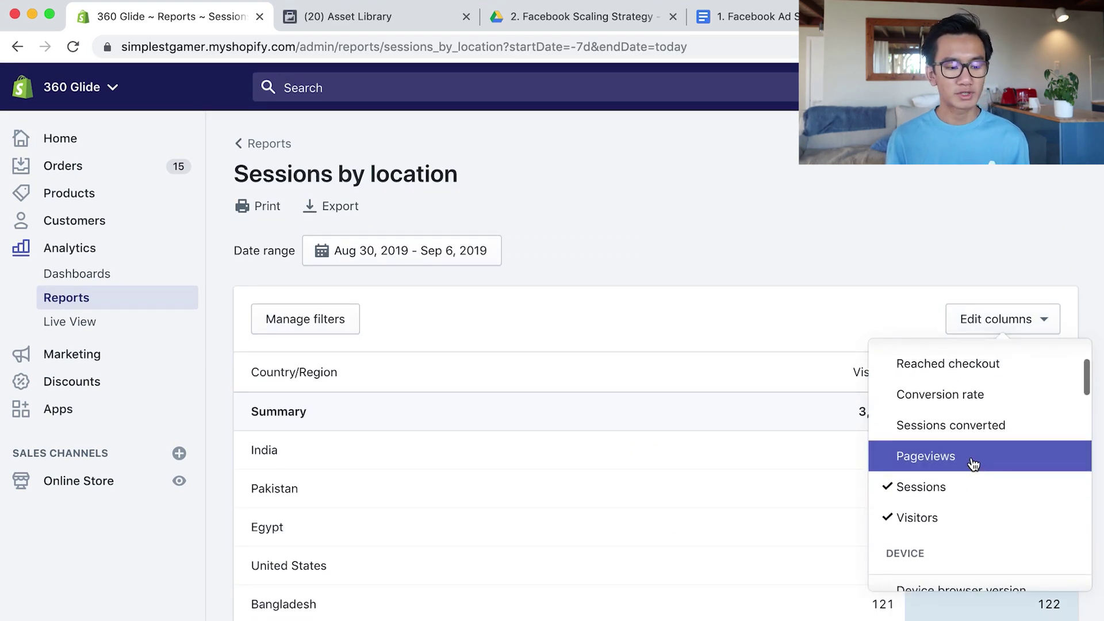
{"action": "scroll", "coordinate": [972, 460], "scroll_direction": "up", "scroll_amount": 1}
{"action": "scroll", "coordinate": [971, 459], "scroll_direction": "down", "scroll_amount": 5}
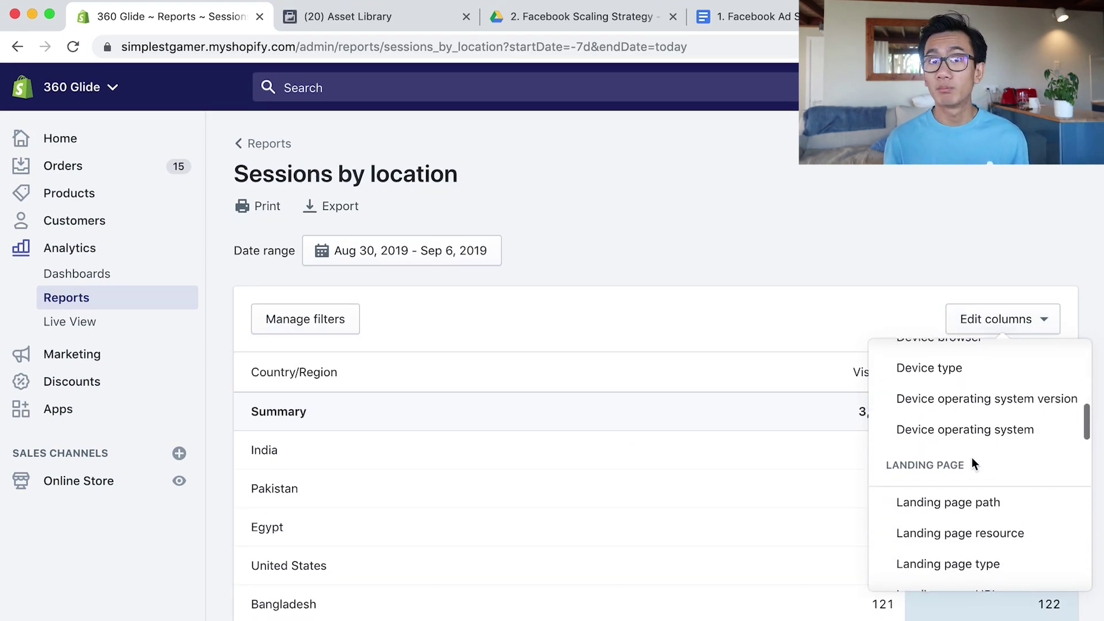
{"action": "scroll", "coordinate": [971, 460], "scroll_direction": "up", "scroll_amount": 2}
{"action": "scroll", "coordinate": [971, 463], "scroll_direction": "down", "scroll_amount": 15}
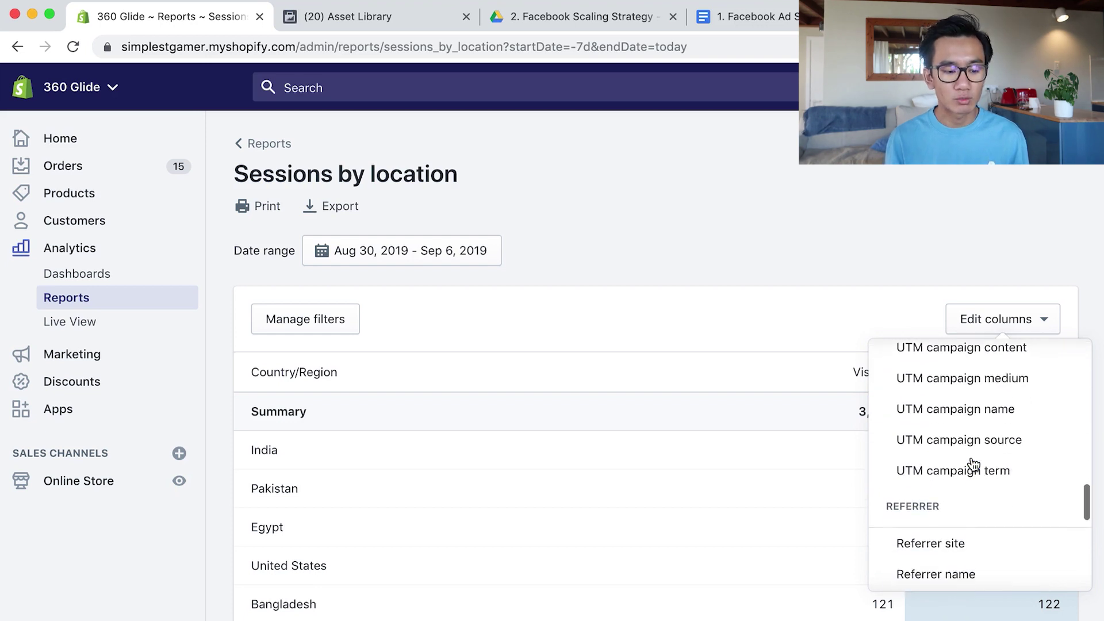
{"action": "scroll", "coordinate": [972, 457], "scroll_direction": "down", "scroll_amount": 6}
{"action": "scroll", "coordinate": [973, 455], "scroll_direction": "up", "scroll_amount": 20}
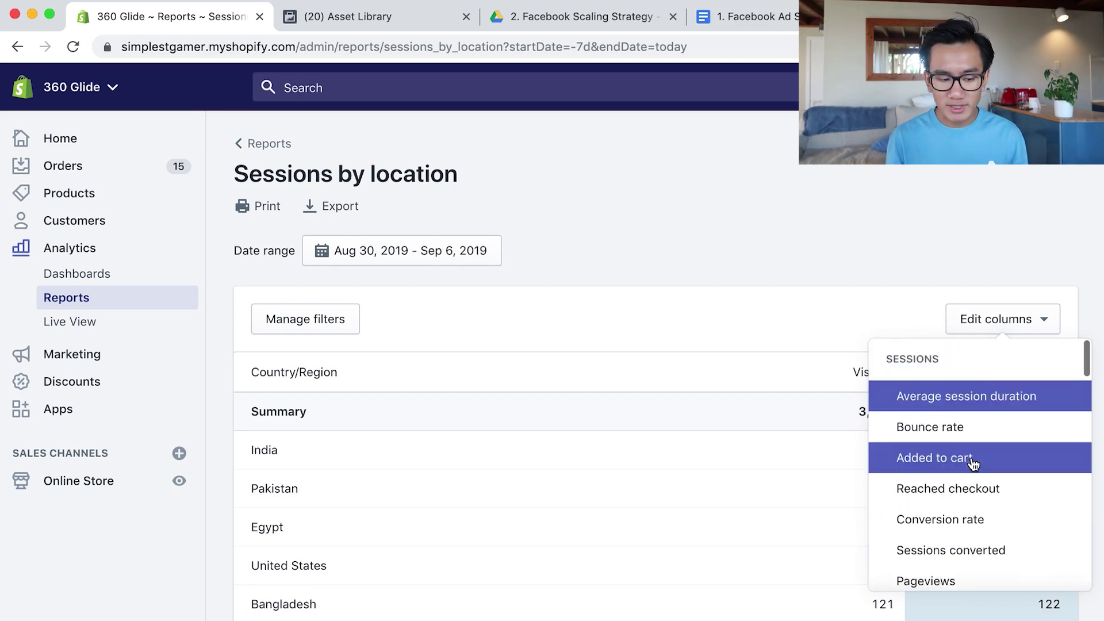
{"action": "scroll", "coordinate": [974, 455], "scroll_direction": "down", "scroll_amount": 3}
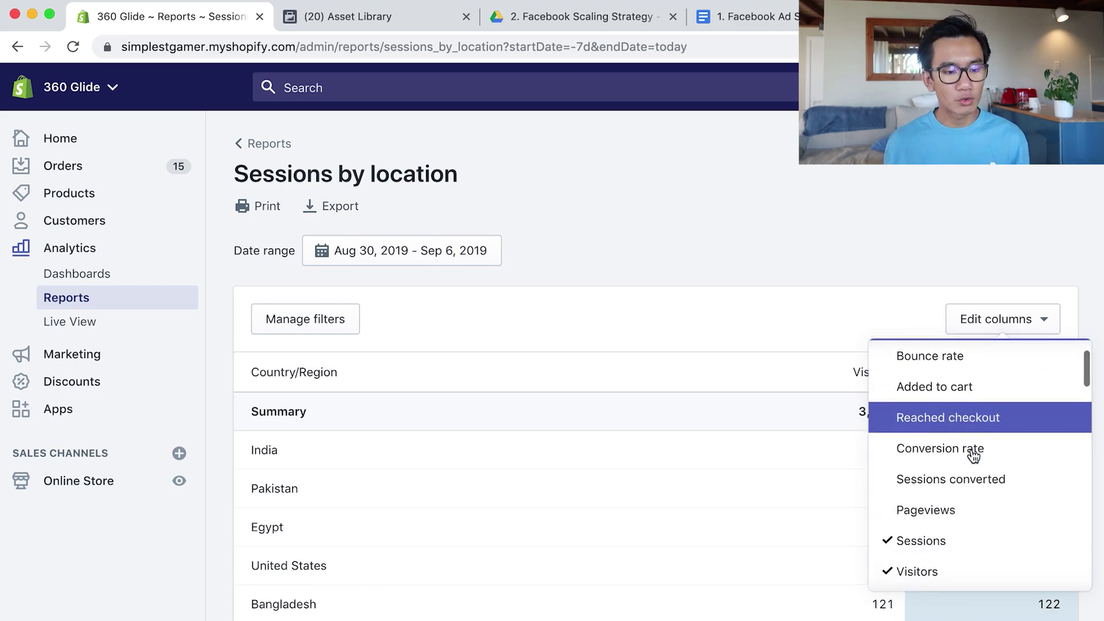
{"action": "left_click", "coordinate": [968, 482]}
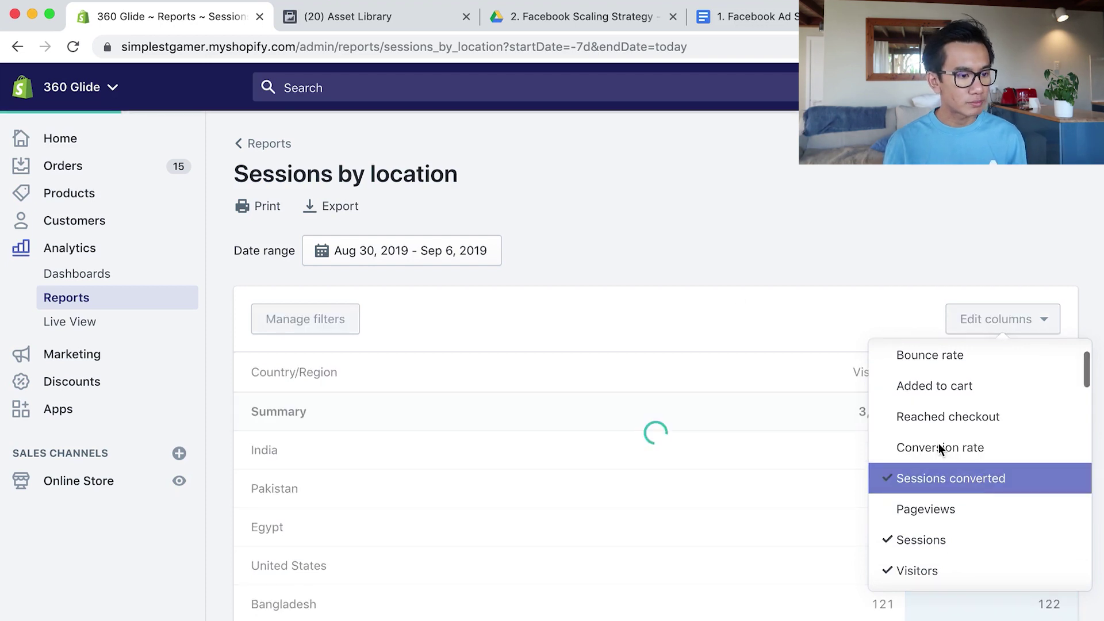
{"action": "left_click", "coordinate": [739, 273]}
Sort the location report by highest sessions converted and examine which countries bring the most conversions
{"action": "scroll", "coordinate": [775, 301], "scroll_direction": "down", "scroll_amount": 2}
{"action": "left_click", "coordinate": [1028, 275]}
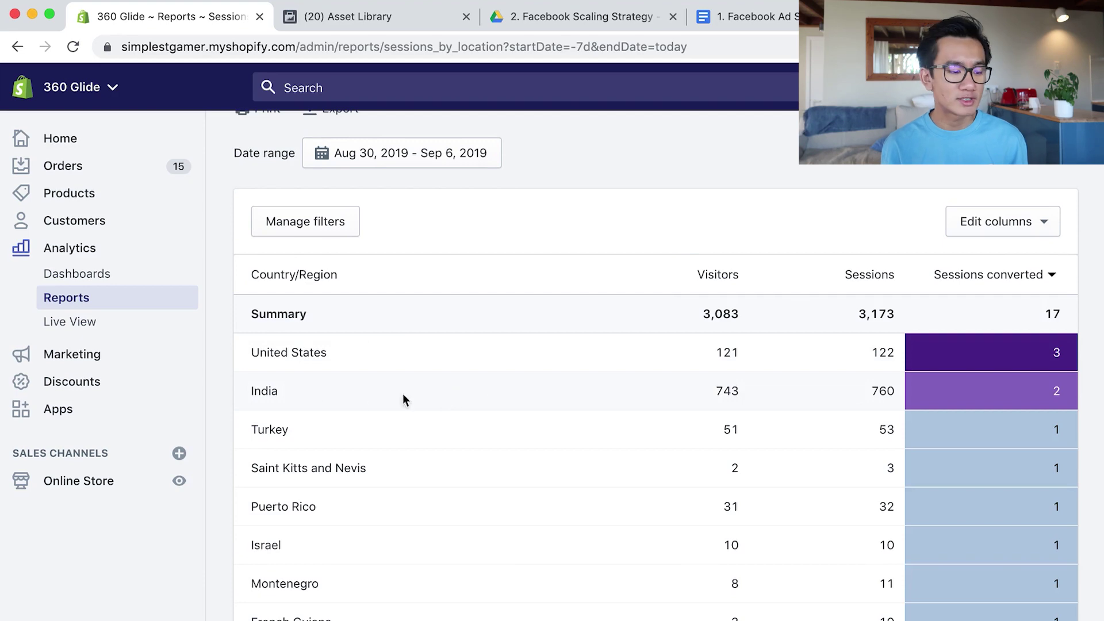
{"action": "scroll", "coordinate": [486, 377], "scroll_direction": "down", "scroll_amount": 3}
{"action": "scroll", "coordinate": [488, 389], "scroll_direction": "up", "scroll_amount": 6}
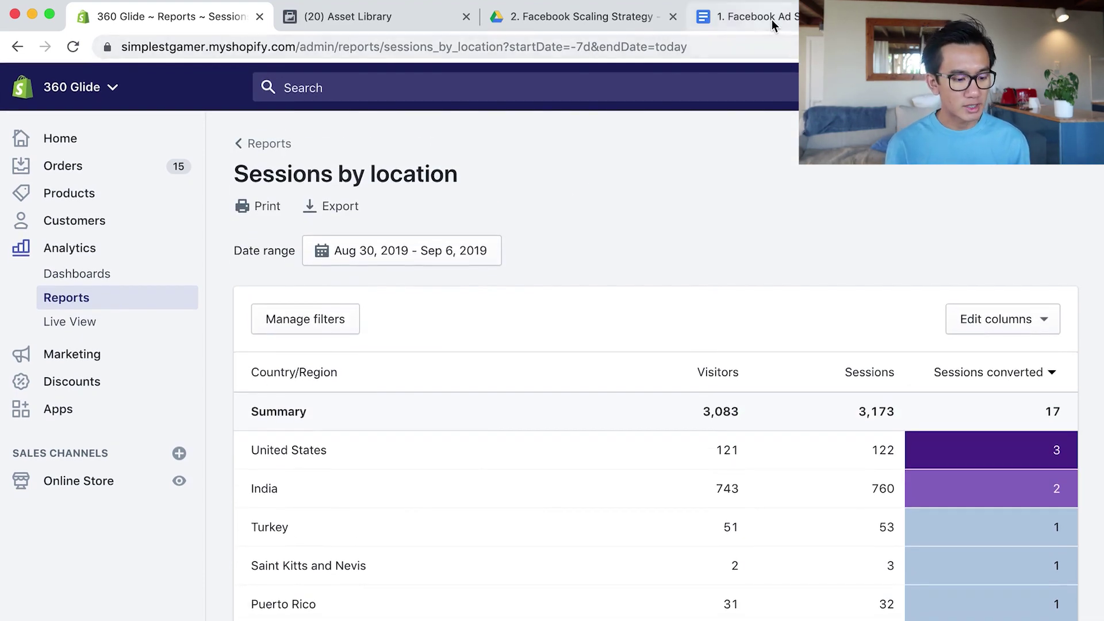
Switch to the Facebook Asset Library and start a lookalike audience from the 360 Glide - 95% View audience
{"action": "key", "text": "ctrl+Tab"}
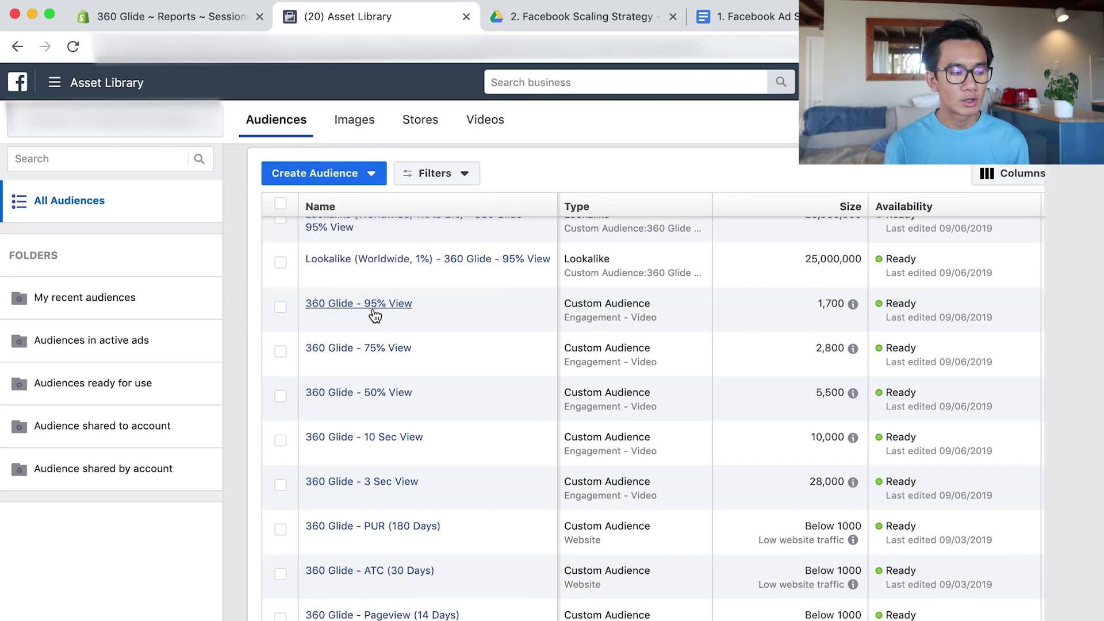
{"action": "left_click", "coordinate": [374, 315]}
{"action": "left_click", "coordinate": [1037, 167]}
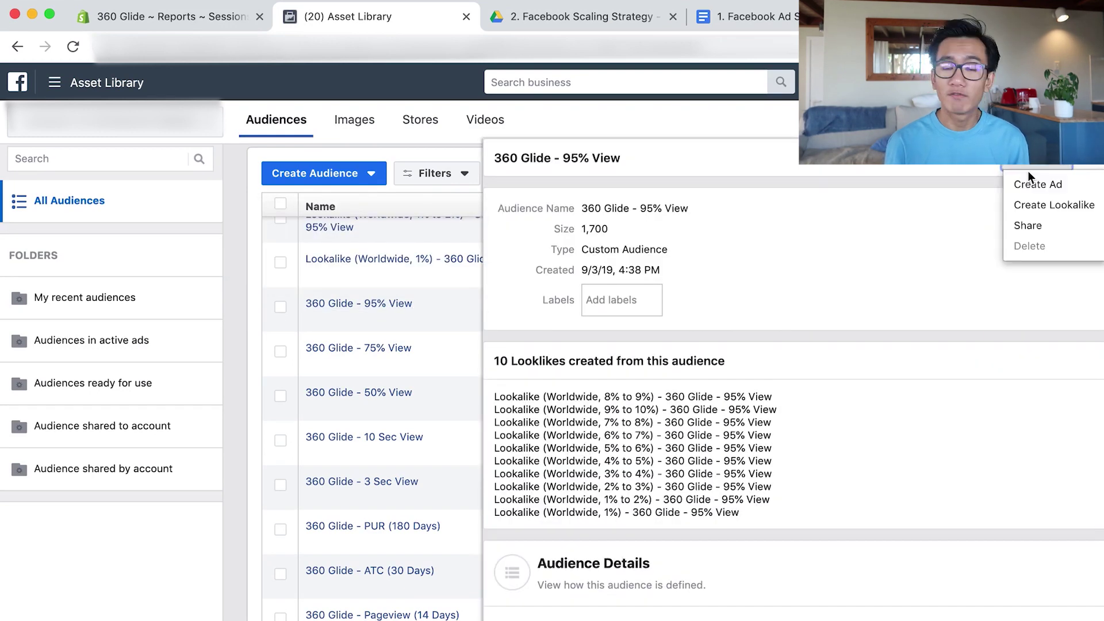
{"action": "left_click", "coordinate": [1054, 205]}
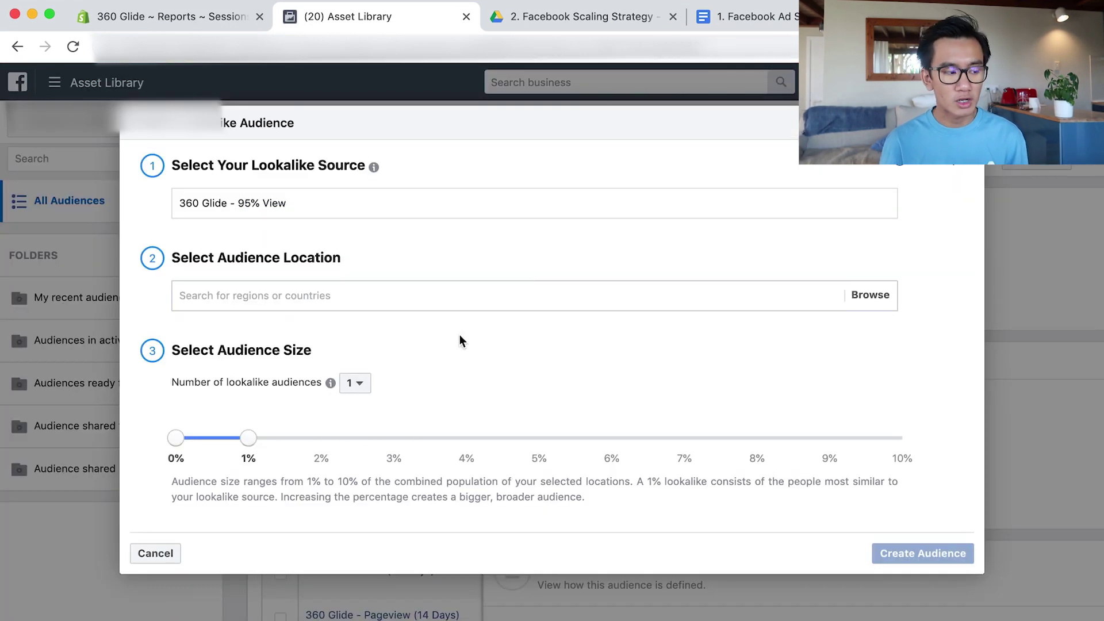
Set the lookalike's audience location to the United States
{"action": "left_click", "coordinate": [379, 296]}
{"action": "type", "text": "uni"}
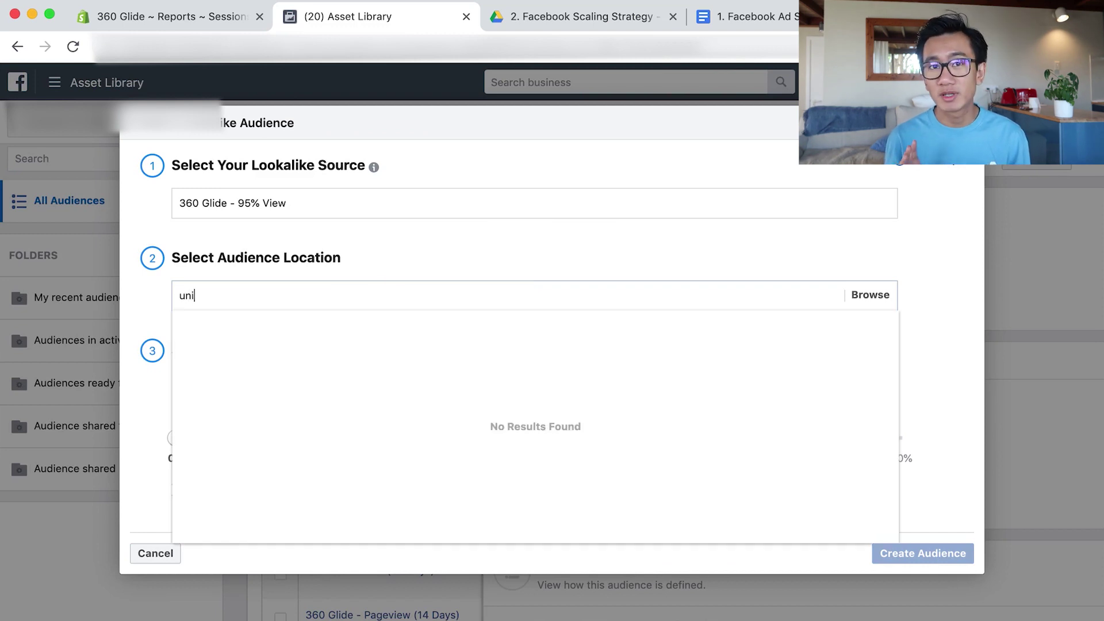
{"action": "type", "text": "t"}
{"action": "left_click", "coordinate": [224, 379]}
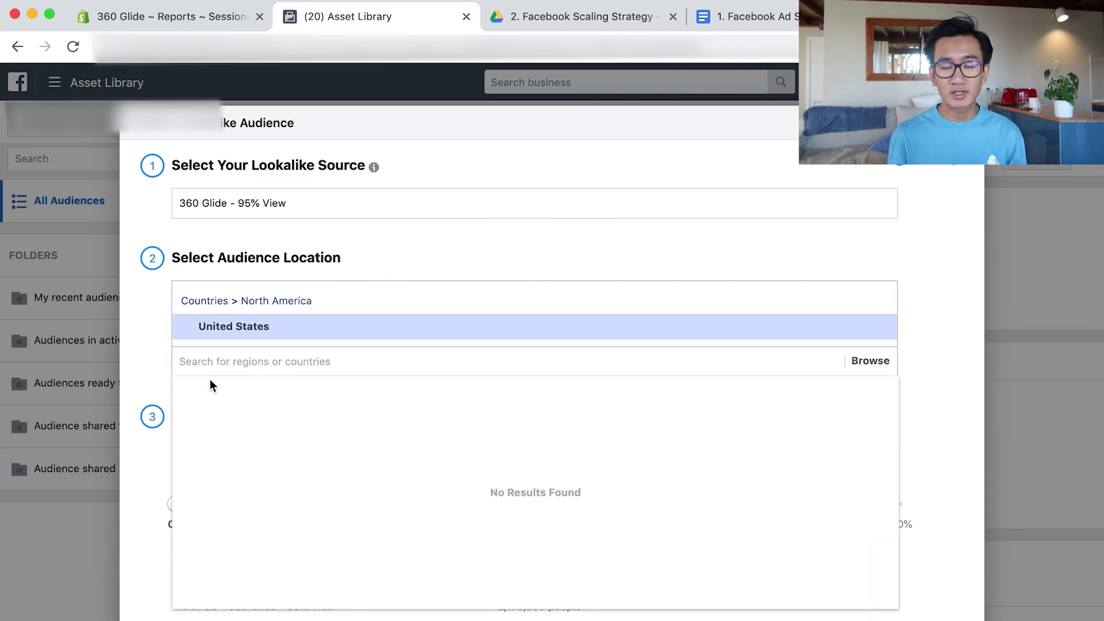
{"action": "left_click", "coordinate": [137, 369]}
Set the number of lookalike audiences to 5 for the US lookalike of 360 Glide - 95% View
{"action": "mouse_move", "coordinate": [346, 451]}
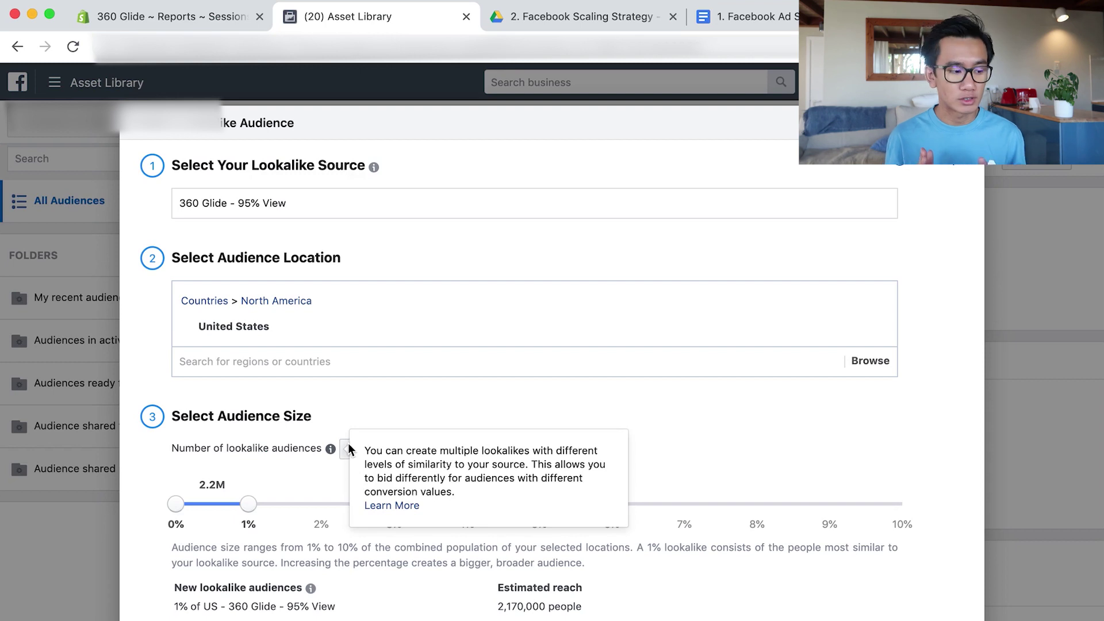
{"action": "scroll", "coordinate": [408, 403], "scroll_direction": "down", "scroll_amount": 1}
{"action": "left_click", "coordinate": [364, 394]}
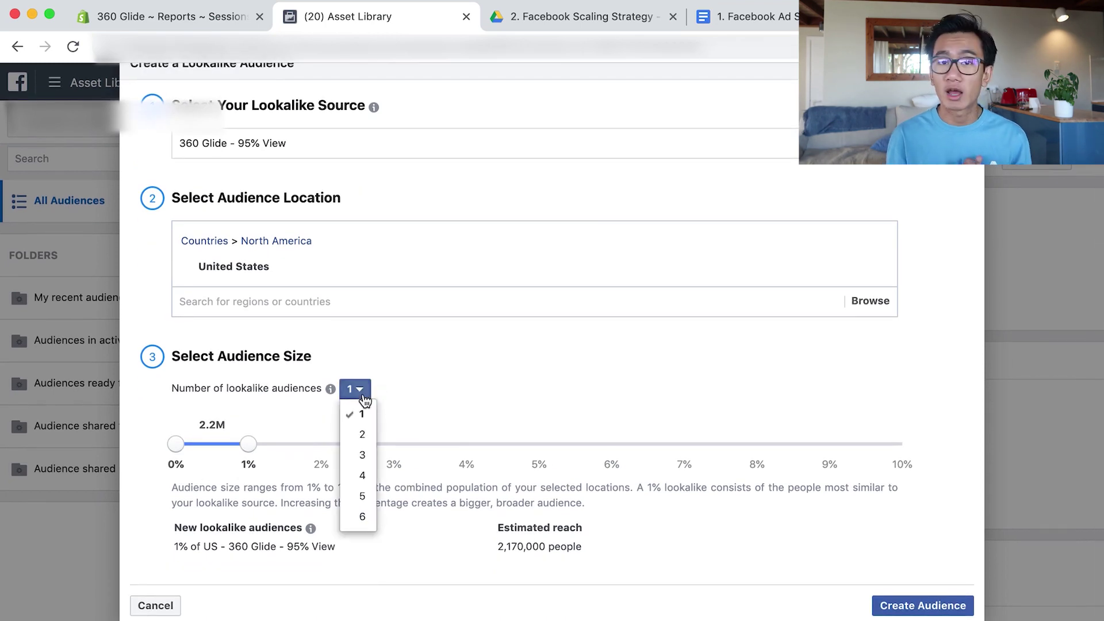
{"action": "left_click", "coordinate": [362, 495]}
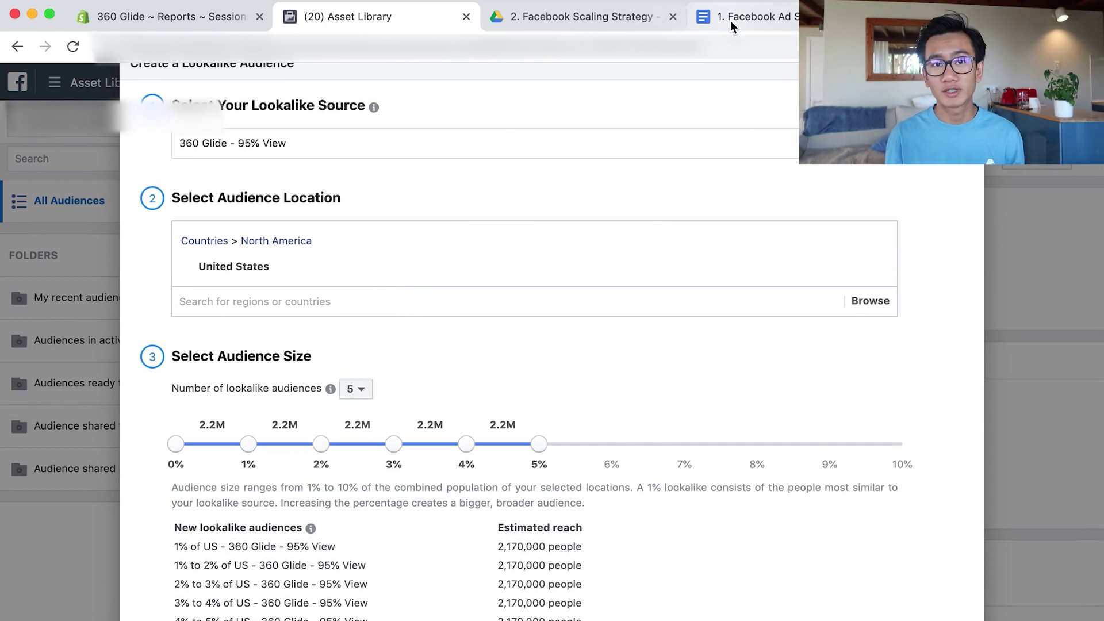
Space the five lookalike ranges at 2%, 4%, 6%, 8% and 10%, create the audiences and return to the audience list
{"action": "left_click_drag", "start_coordinate": [534, 458], "coordinate": [901, 454]}
{"action": "left_click_drag", "start_coordinate": [466, 447], "coordinate": [757, 446]}
{"action": "left_click_drag", "start_coordinate": [397, 452], "coordinate": [611, 452]}
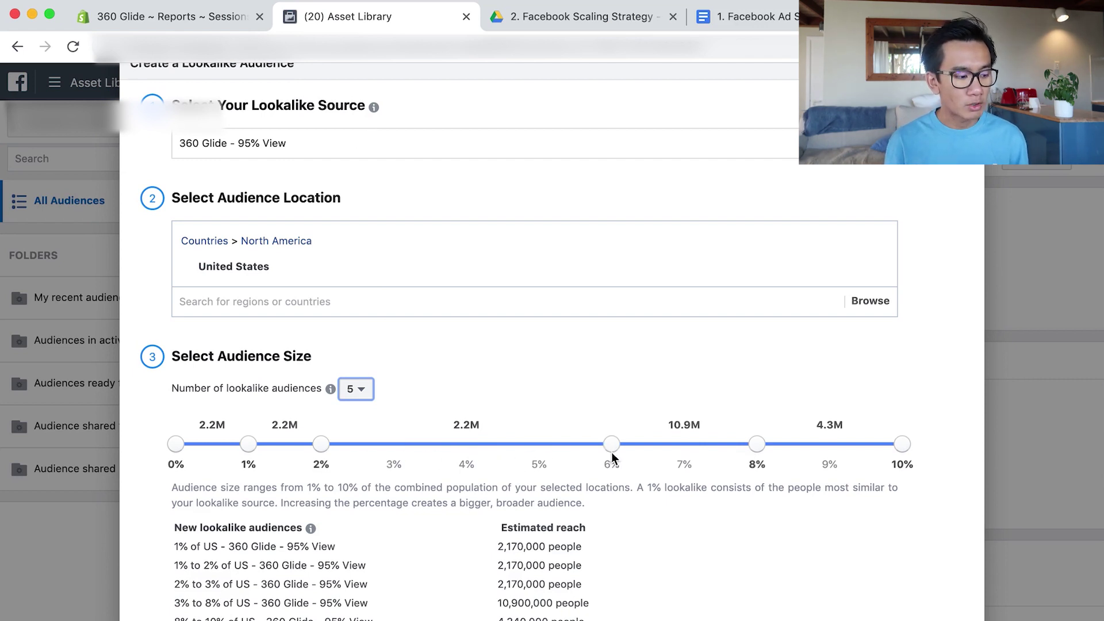
{"action": "left_click_drag", "start_coordinate": [320, 445], "coordinate": [453, 451]}
{"action": "left_click_drag", "start_coordinate": [257, 444], "coordinate": [332, 451]}
{"action": "scroll", "coordinate": [678, 614], "scroll_direction": "down", "scroll_amount": 3}
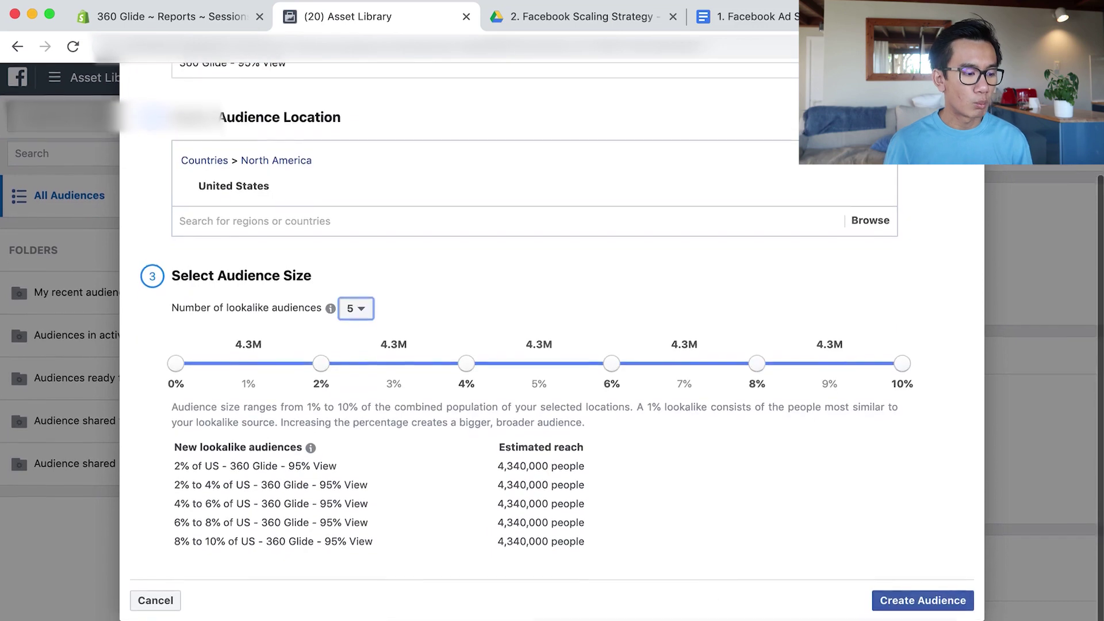
{"action": "left_click", "coordinate": [948, 599]}
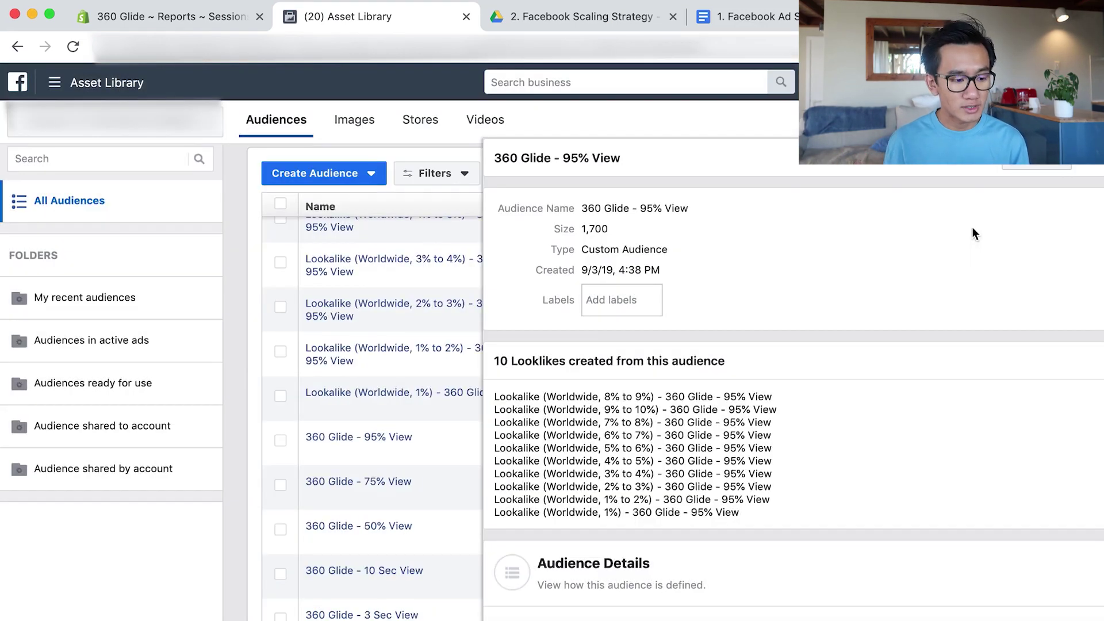
{"action": "left_click", "coordinate": [1092, 171]}
{"action": "scroll", "coordinate": [622, 377], "scroll_direction": "up", "scroll_amount": 10}
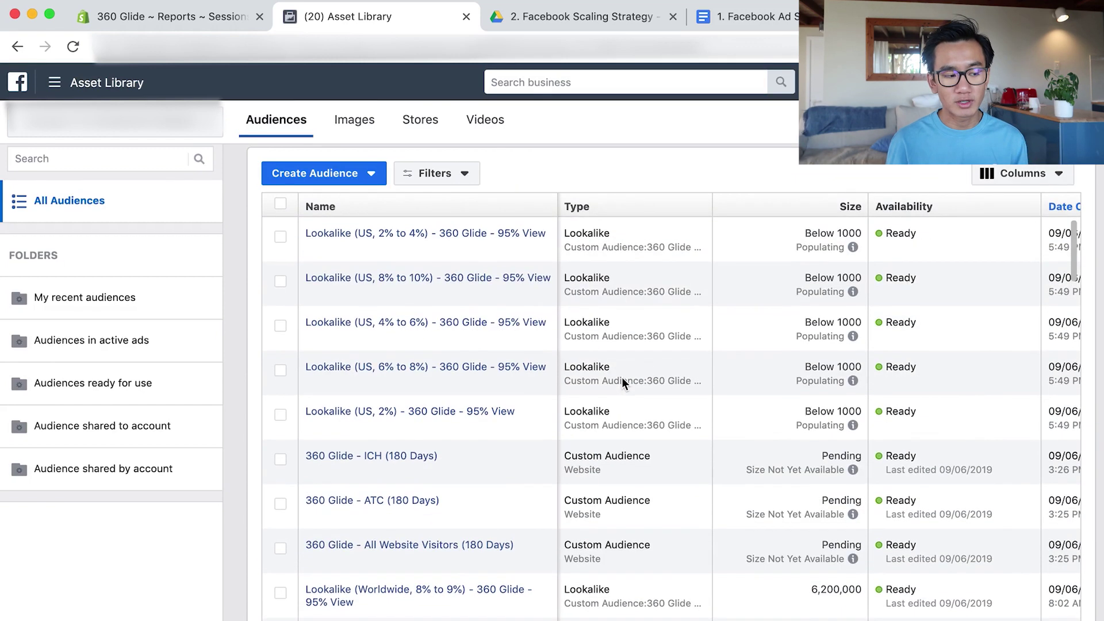
Switch to Ads Manager and open the ad sets of the 023. 360 Glide campaign
{"action": "left_click", "coordinate": [54, 82]}
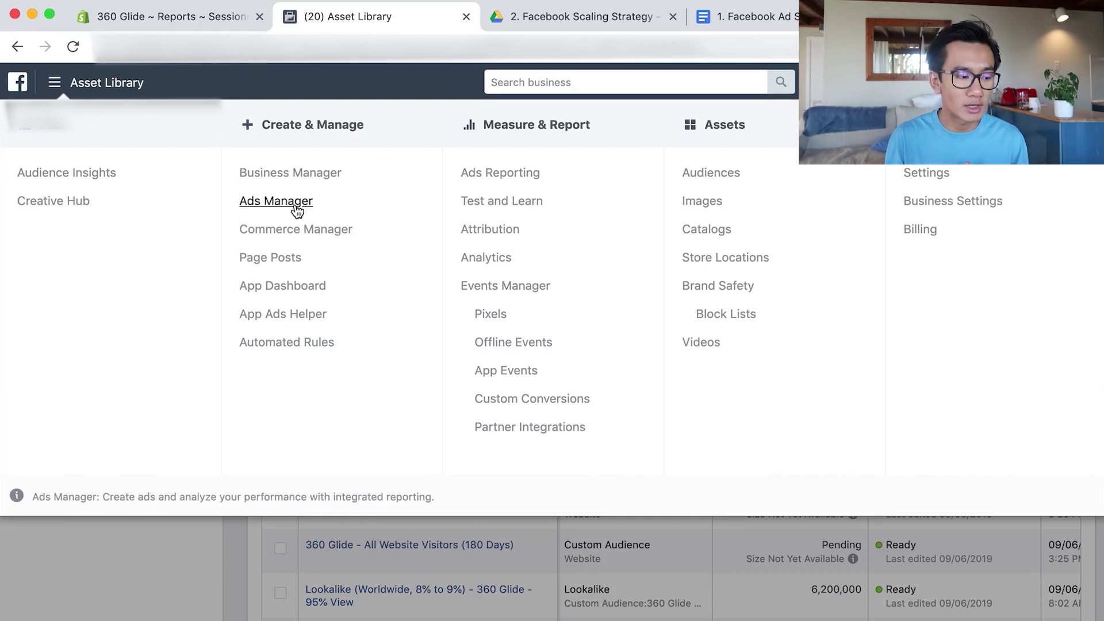
{"action": "left_click", "coordinate": [296, 207]}
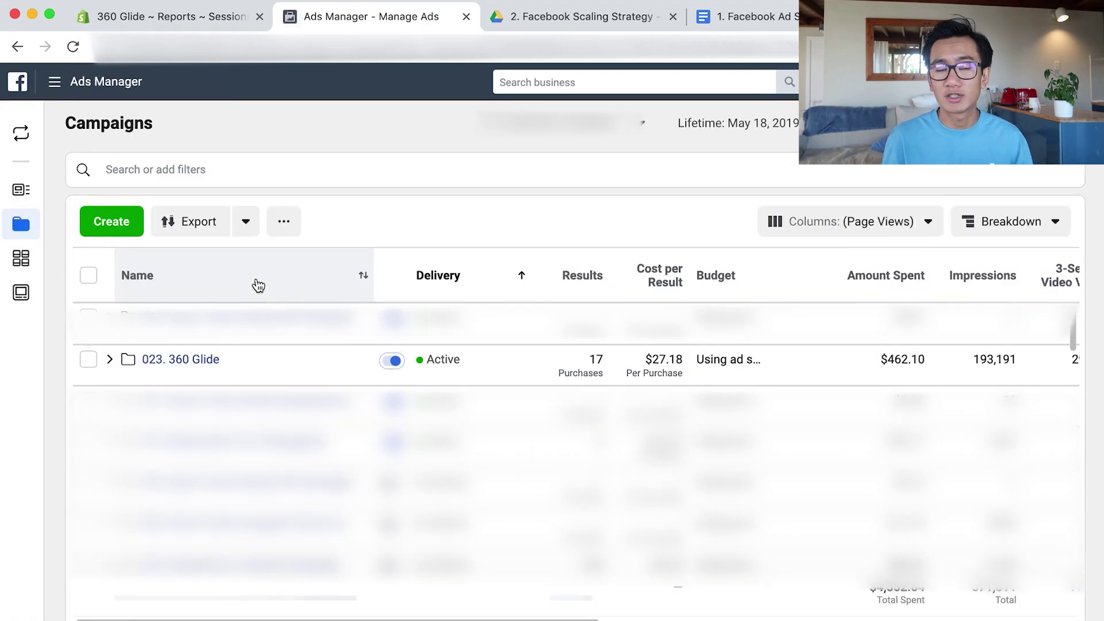
{"action": "left_click", "coordinate": [186, 367]}
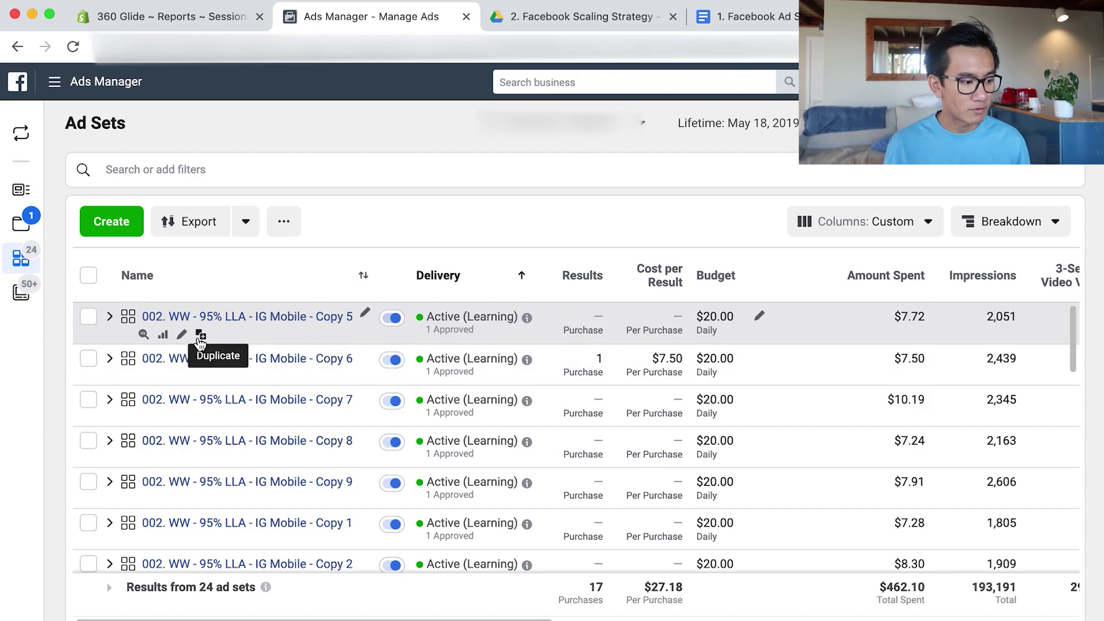
Duplicate ad set 002. WW - 95% LLA - IG Mobile - Copy 5 five times into 023. 360 Glide, naming the duplicates 002. US - 95% LLA - IG Mobile - Copy
{"action": "left_click", "coordinate": [201, 336]}
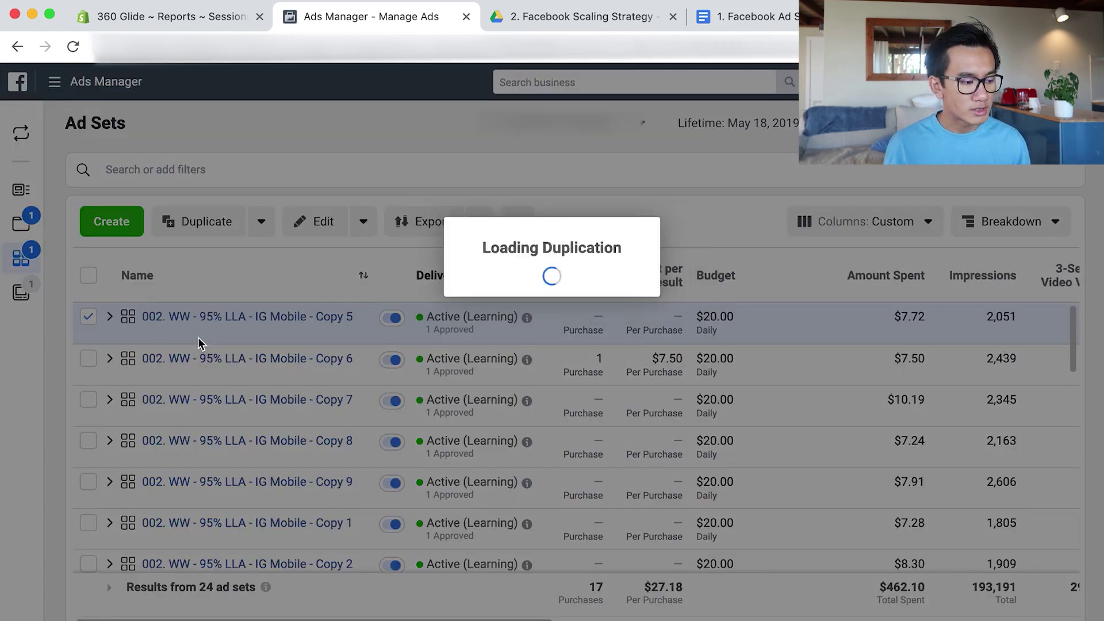
{"action": "left_click", "coordinate": [401, 310]}
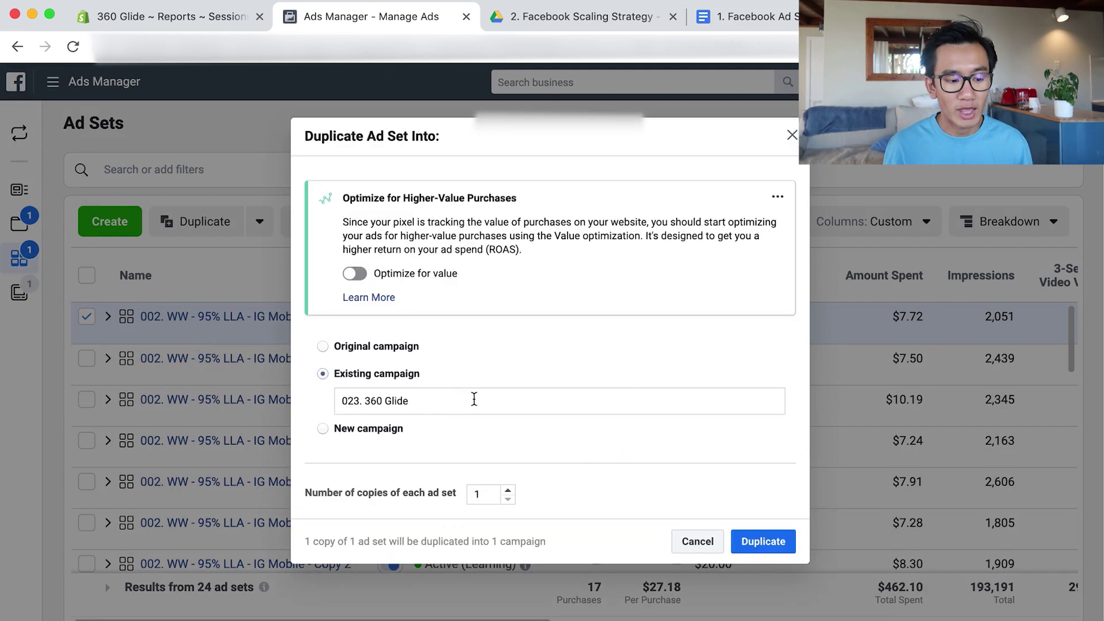
{"action": "type", "text": "5"}
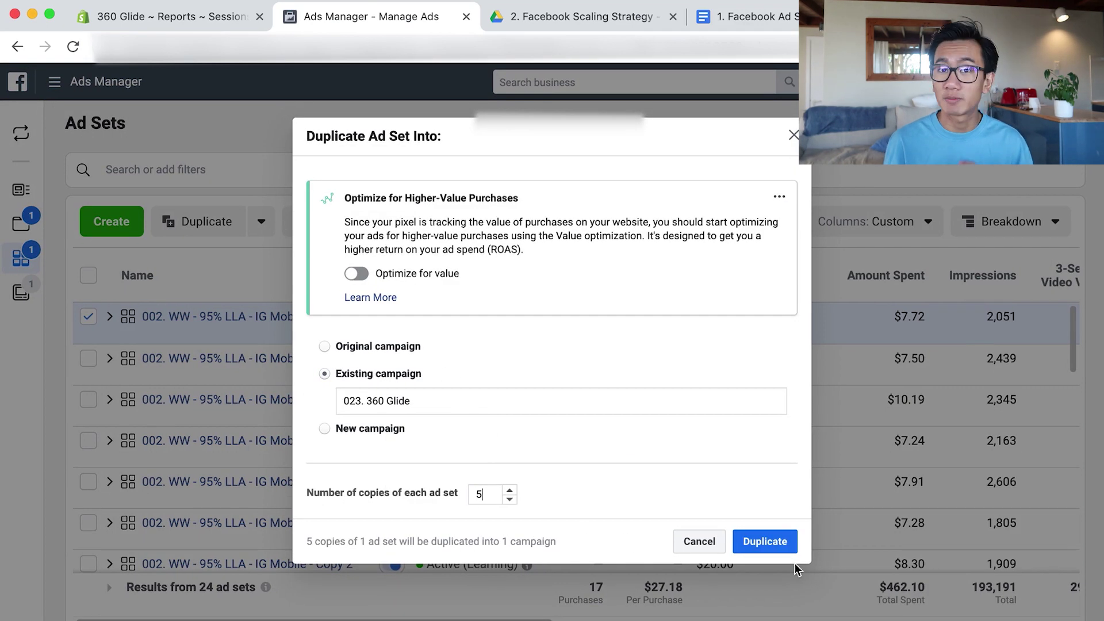
{"action": "left_click", "coordinate": [778, 543]}
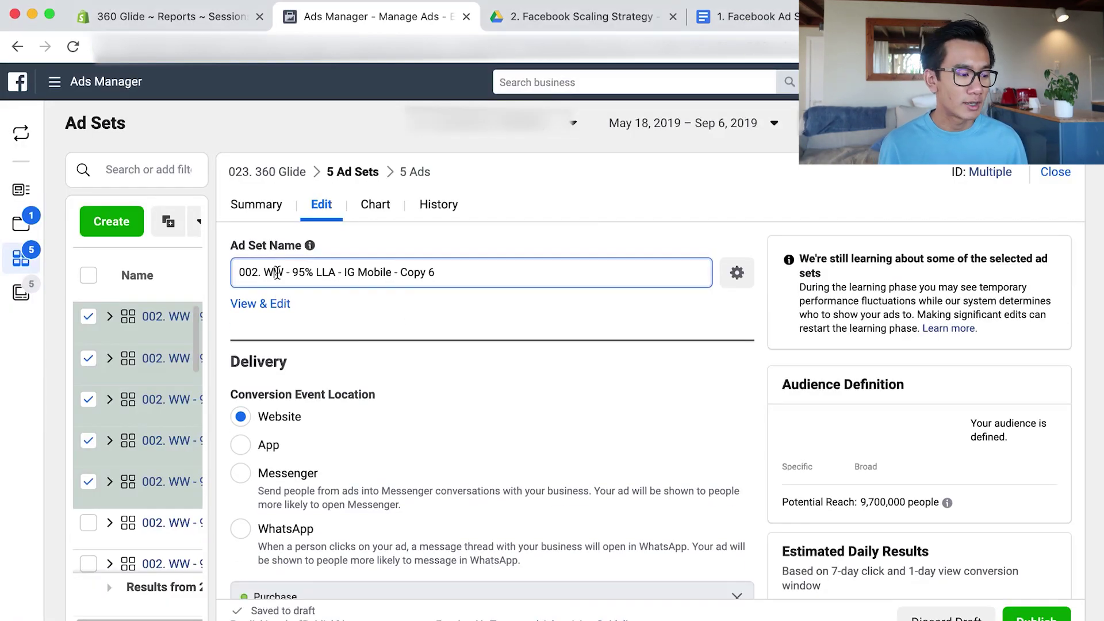
{"action": "double_click", "coordinate": [277, 272]}
{"action": "type", "text": "US"}
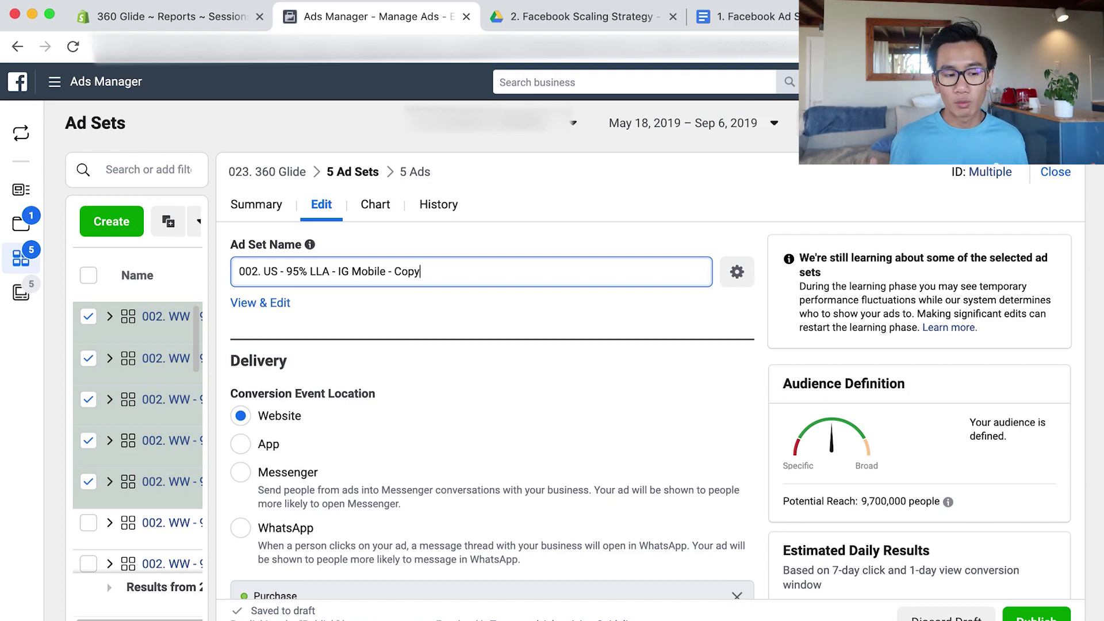
Replace the worldwide lookalike in all five draft ad sets with Lookalike (US, 2%) - 360 Glide - 95% View
{"action": "scroll", "coordinate": [649, 408], "scroll_direction": "down", "scroll_amount": 15}
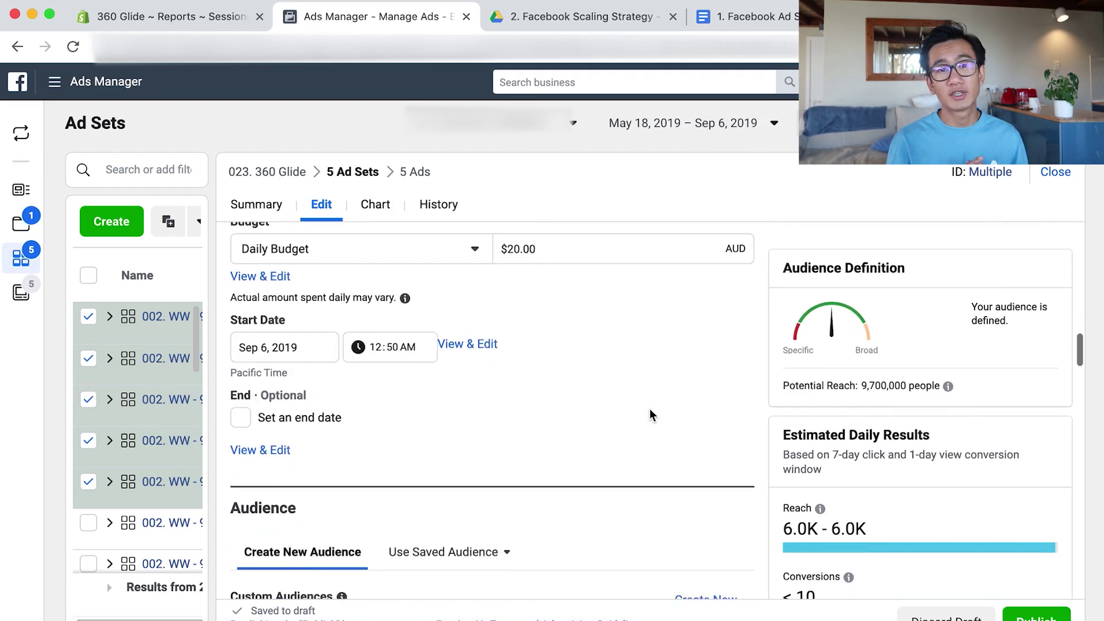
{"action": "left_click", "coordinate": [586, 442]}
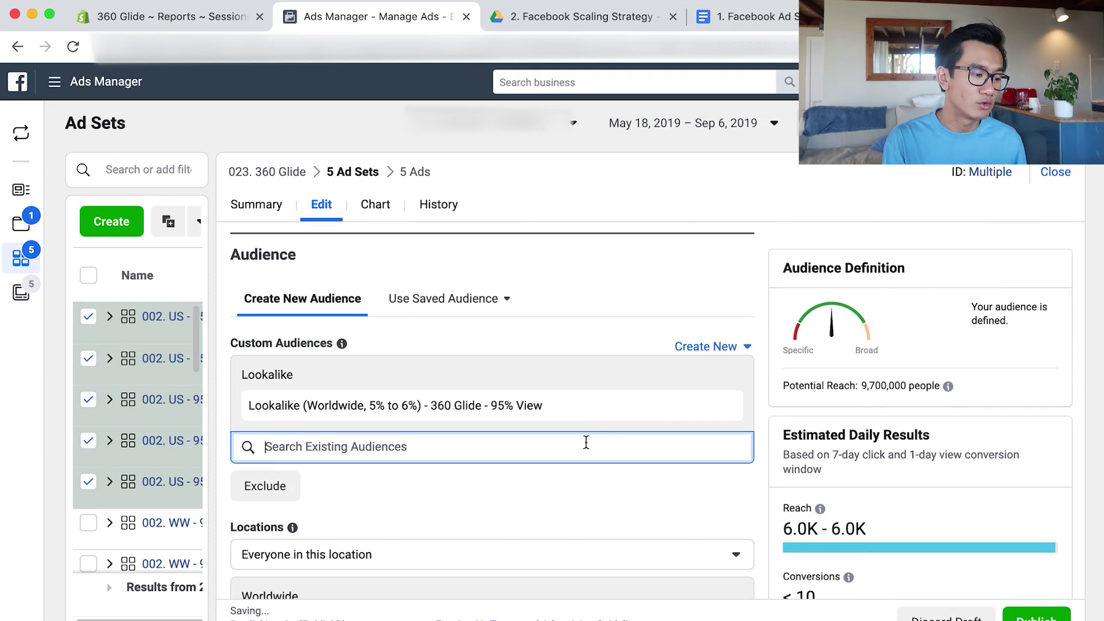
{"action": "type", "text": "US"}
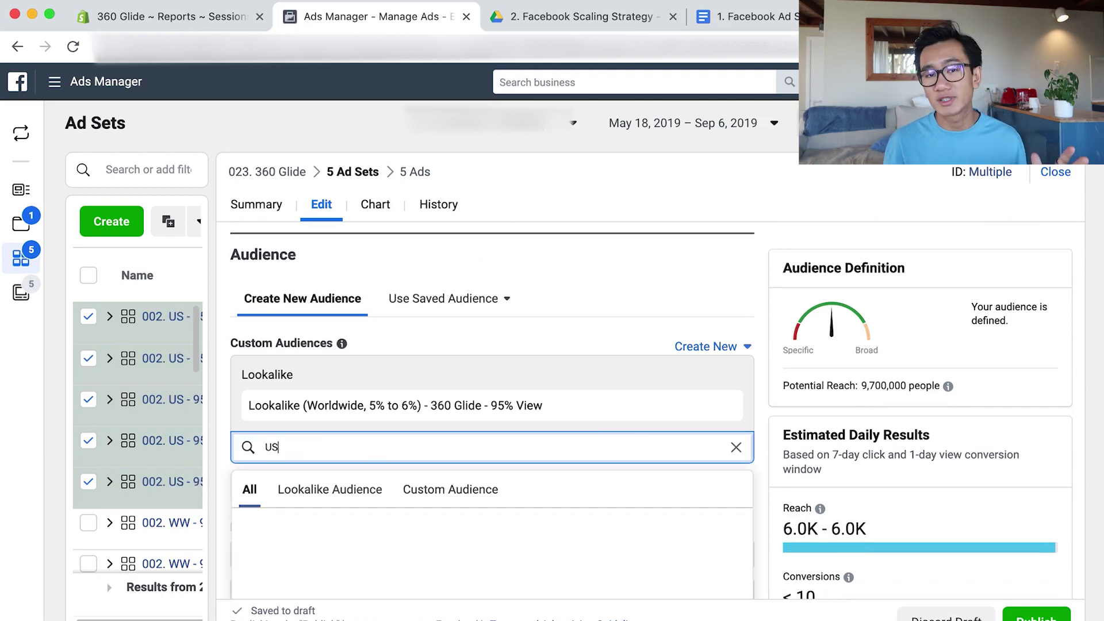
{"action": "scroll", "coordinate": [633, 367], "scroll_direction": "down", "scroll_amount": 3}
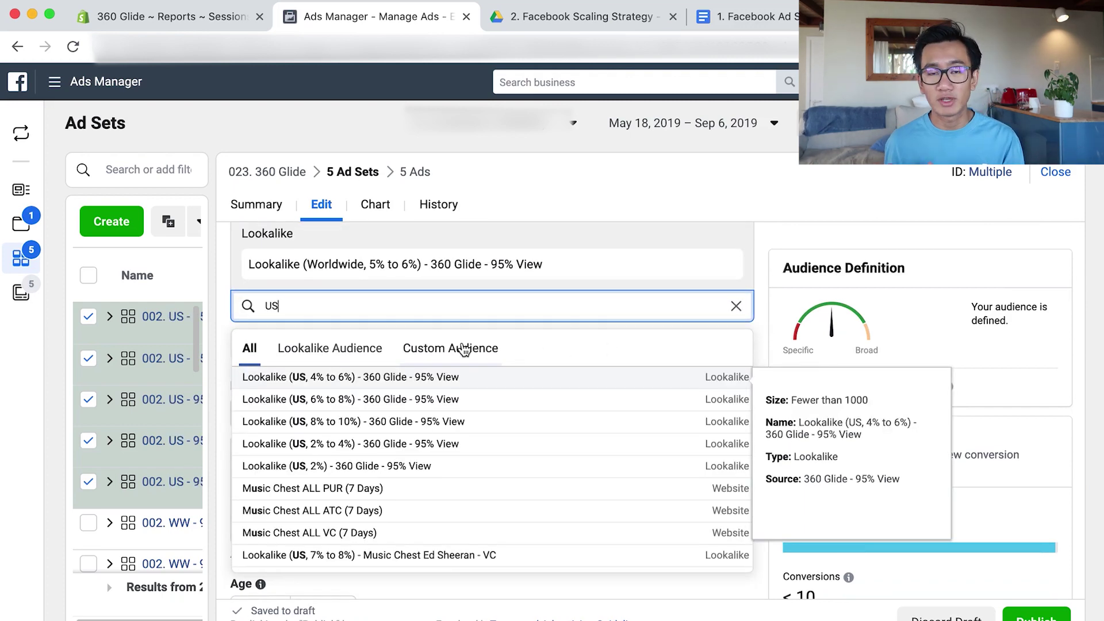
{"action": "left_click", "coordinate": [408, 477]}
{"action": "left_click", "coordinate": [725, 301]}
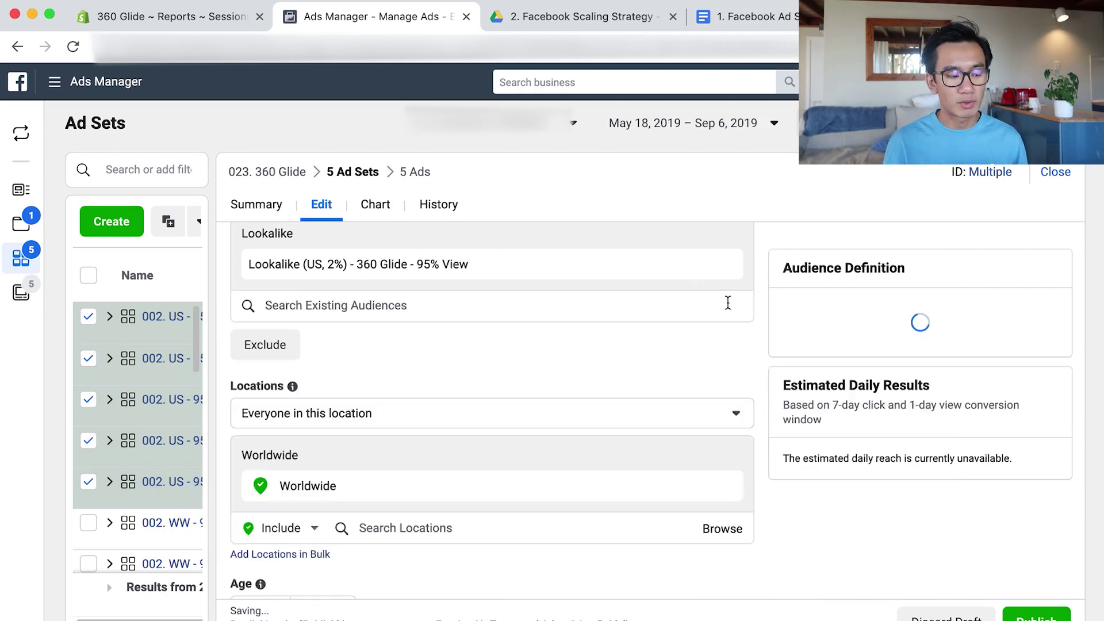
Exclude the lowest draft ad set from the selection and set the other four to Lookalike (US, 2% to 4%) - 360 Glide - 95% View
{"action": "left_click", "coordinate": [89, 483]}
{"action": "left_click", "coordinate": [356, 303]}
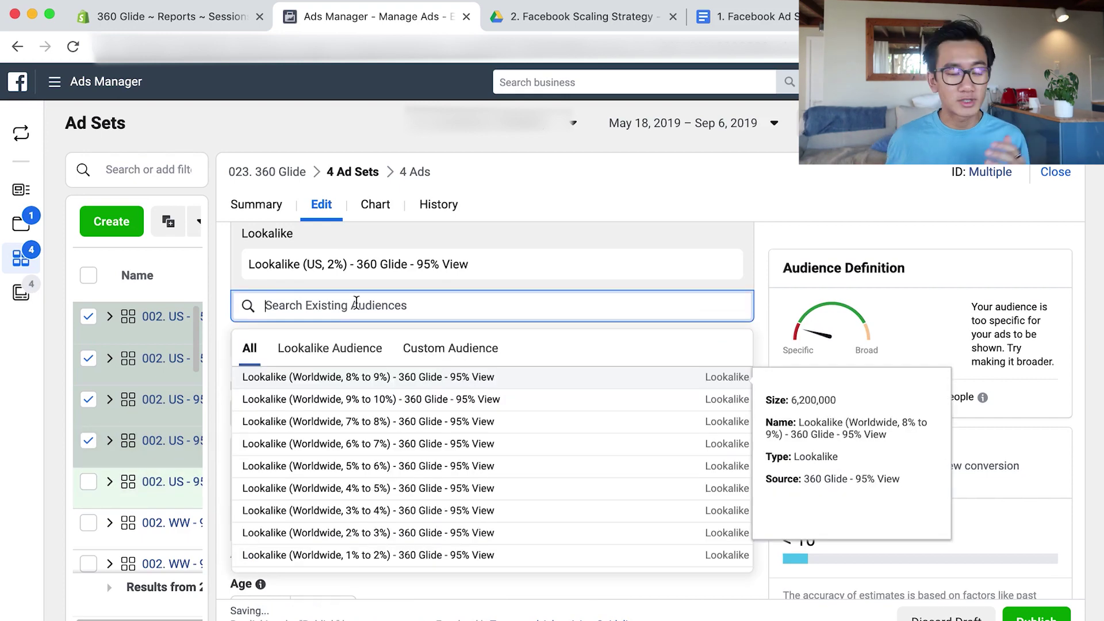
{"action": "left_click", "coordinate": [448, 348]}
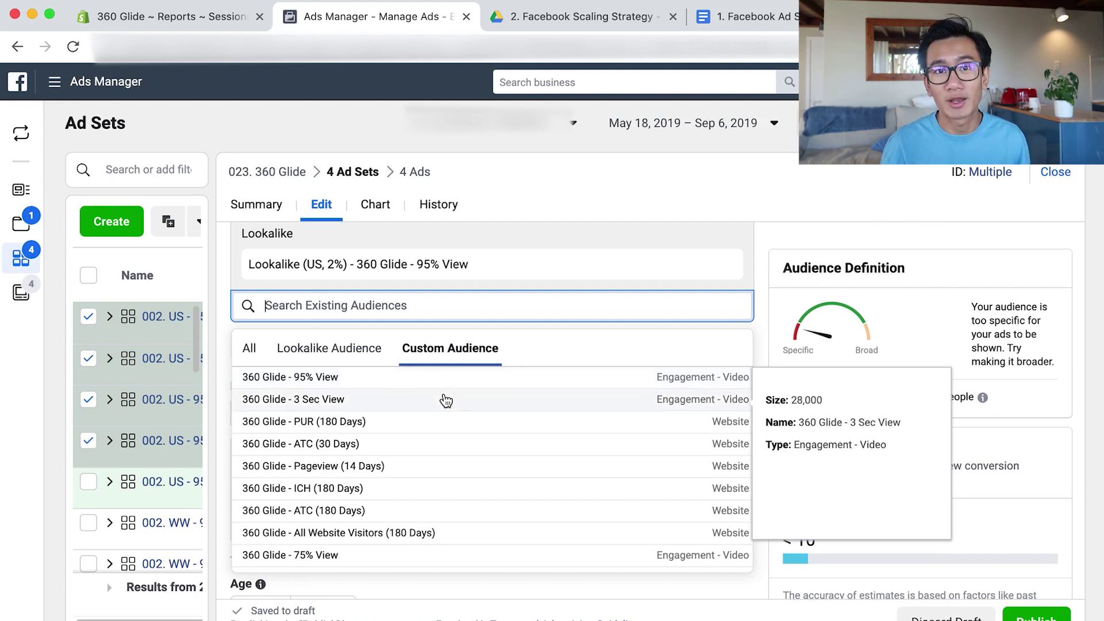
{"action": "left_click", "coordinate": [317, 351]}
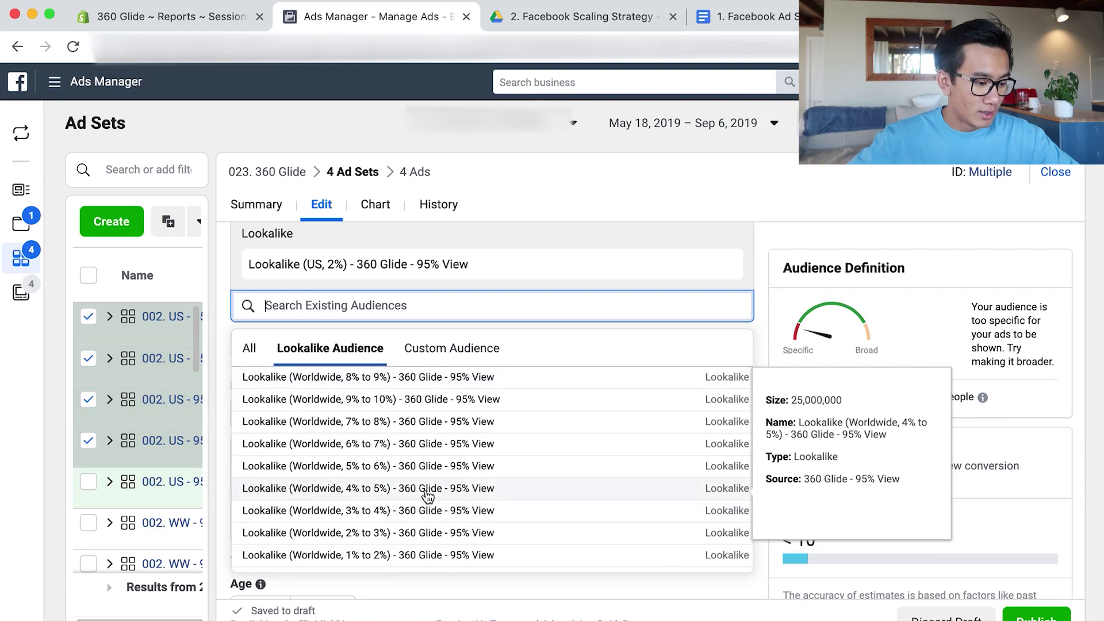
{"action": "scroll", "coordinate": [374, 497], "scroll_direction": "up", "scroll_amount": 5}
{"action": "scroll", "coordinate": [374, 498], "scroll_direction": "down", "scroll_amount": 5}
{"action": "scroll", "coordinate": [375, 498], "scroll_direction": "up", "scroll_amount": 5}
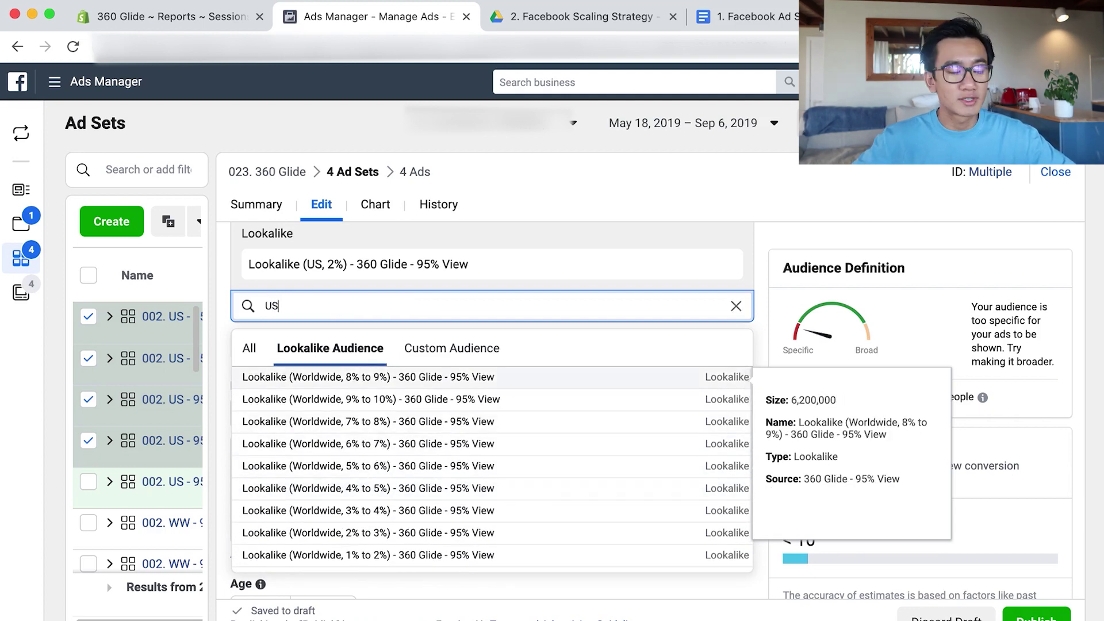
{"action": "left_click", "coordinate": [353, 446]}
Narrow the selection one draft ad set at a time, assigning the next US lookalike range each time, including 6% to 8%, and close the editor
{"action": "left_click", "coordinate": [88, 440]}
{"action": "left_click", "coordinate": [87, 399]}
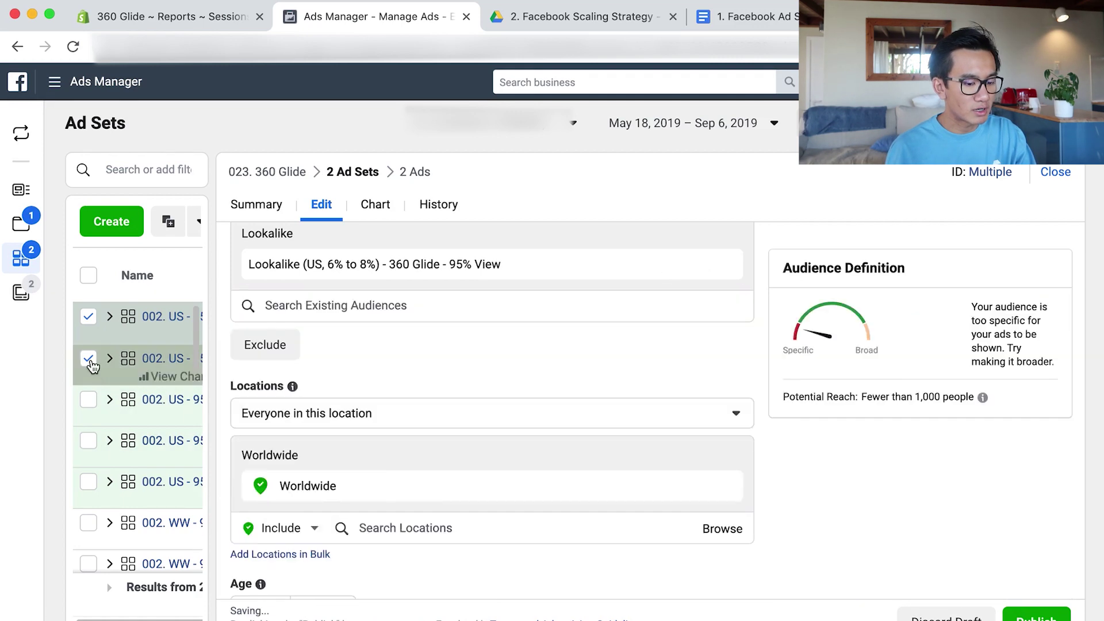
{"action": "left_click", "coordinate": [88, 358]}
{"action": "key", "text": "Escape"}
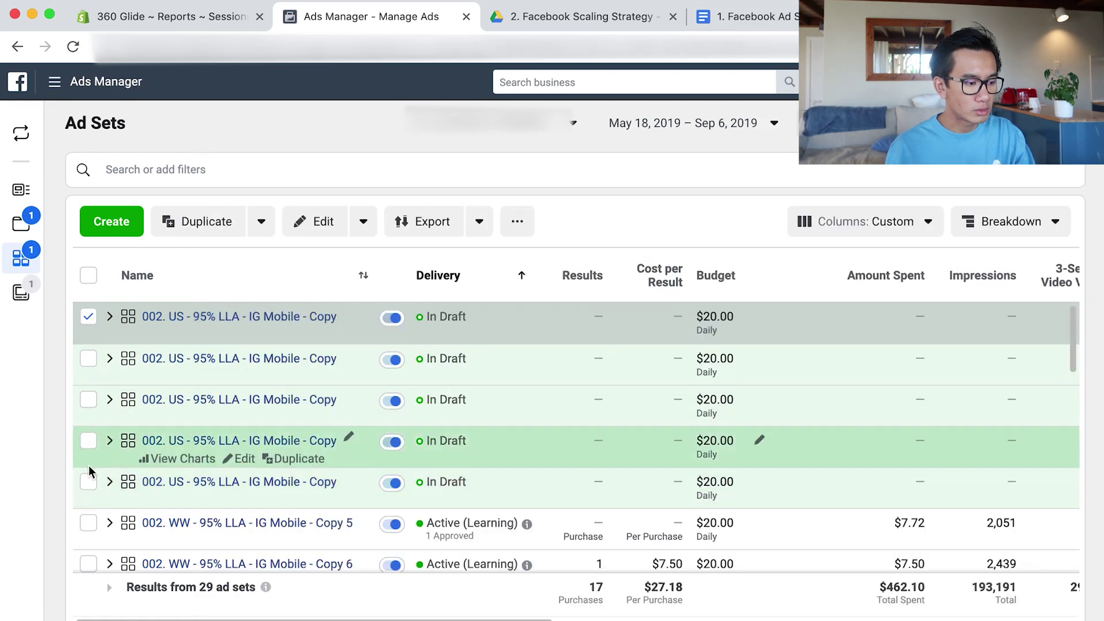
Rename the draft US ad sets with copy numbers 1, 2, 4 and 5, and publish all five new ad sets with their ads
{"action": "left_click", "coordinate": [345, 438]}
{"action": "type", "text": "2"}
{"action": "key", "text": "Return"}
{"action": "left_click", "coordinate": [349, 361]}
{"action": "type", "text": "3"}
{"action": "key", "text": "Return"}
{"action": "left_click", "coordinate": [347, 319]}
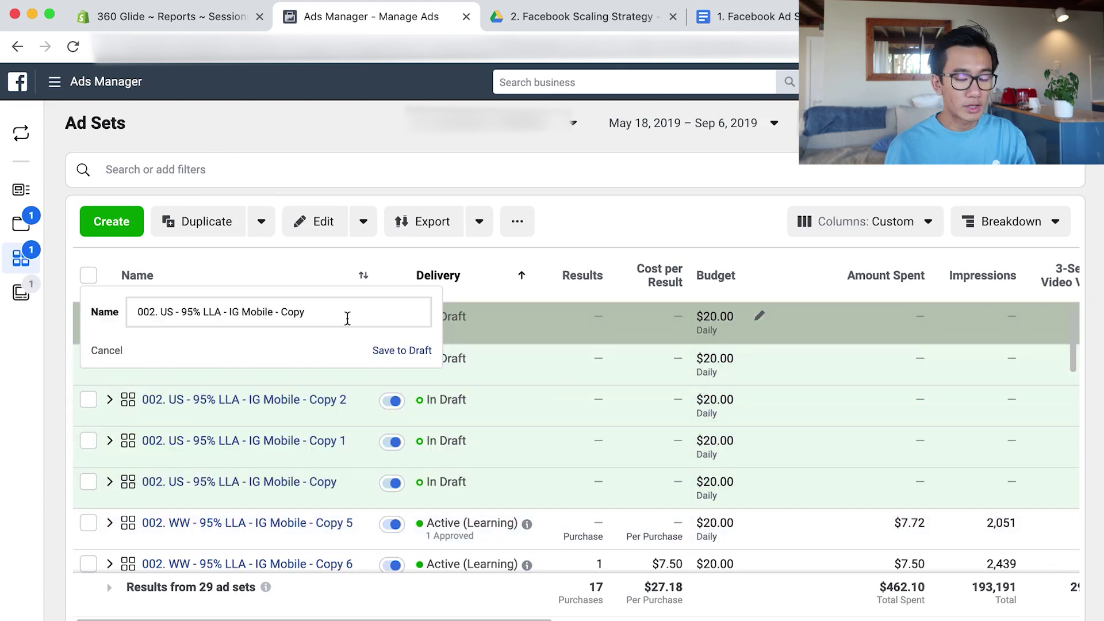
{"action": "type", "text": "5"}
{"action": "left_click", "coordinate": [402, 351]}
{"action": "scroll", "coordinate": [612, 371], "scroll_direction": "down", "scroll_amount": 8}
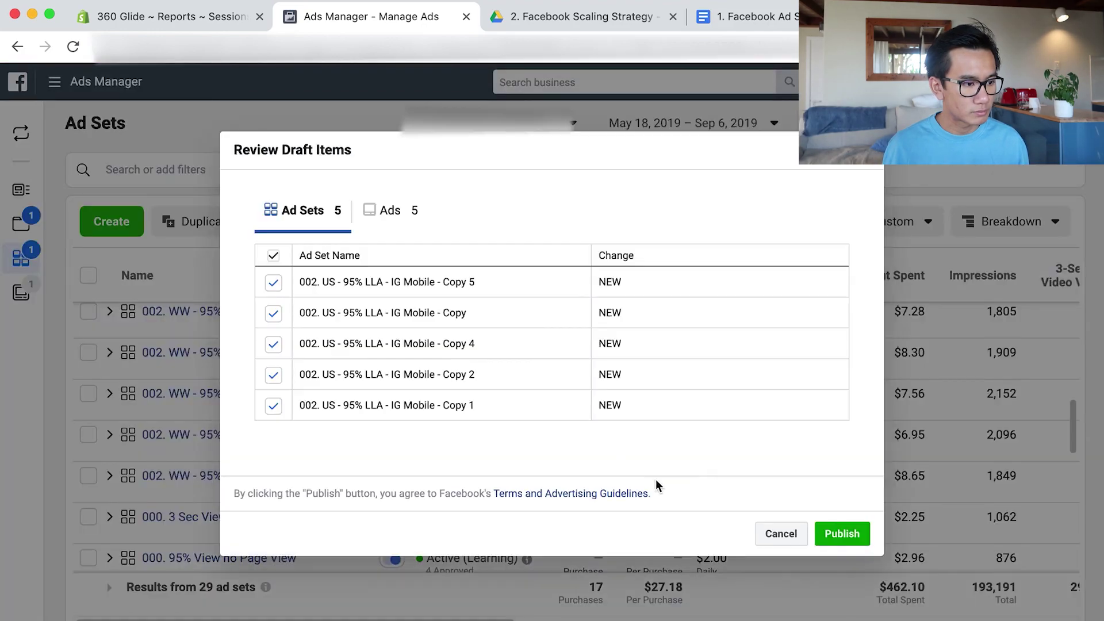
{"action": "left_click", "coordinate": [843, 532]}
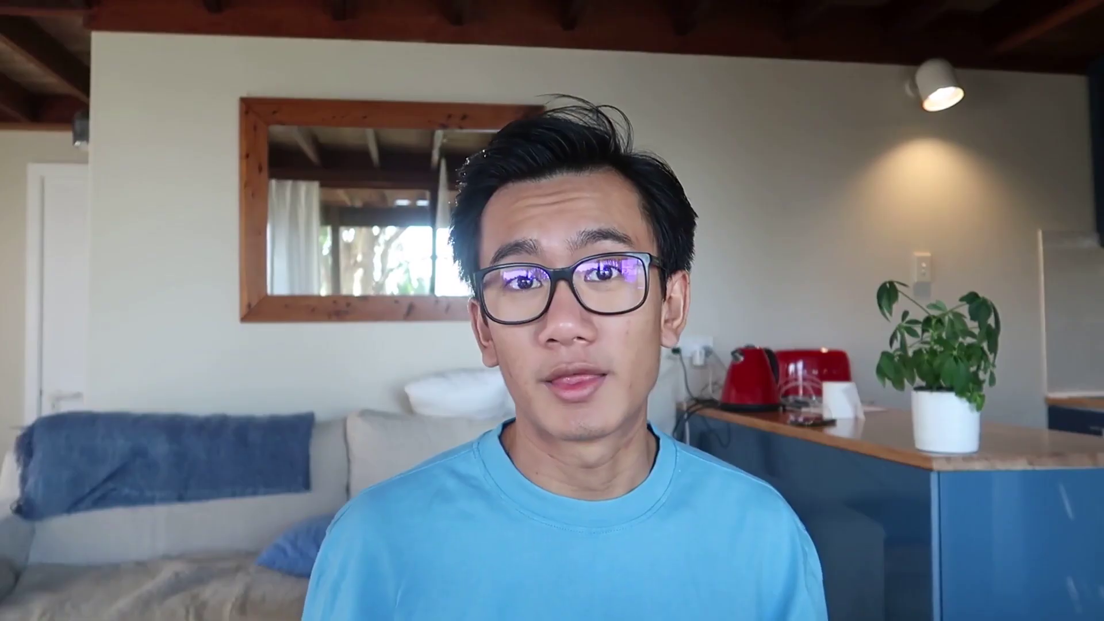